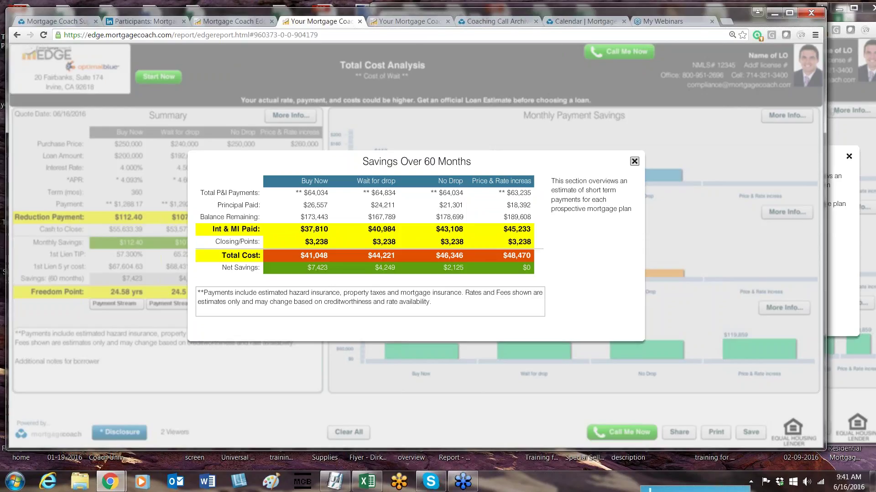
Step: Close the Savings Over 60 Months popup and mark the Cash to Close and Reduction Payment rows
{"action": "left_click", "coordinate": [634, 162]}
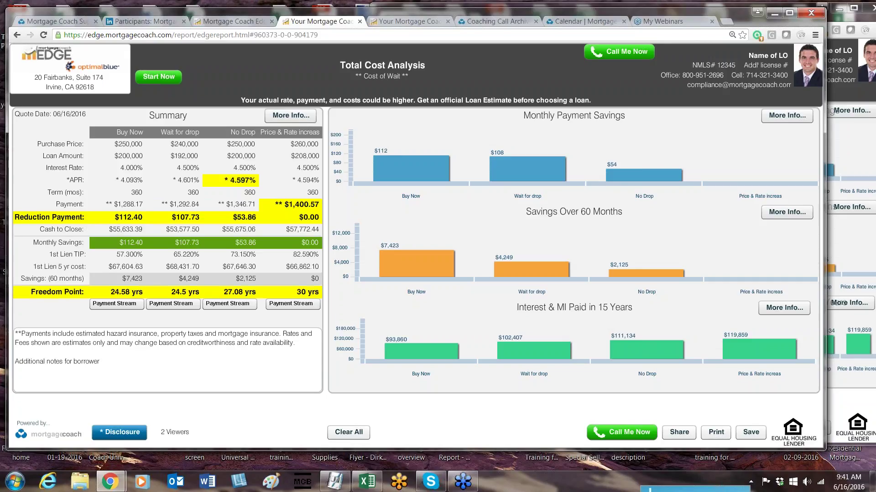
{"action": "left_click", "coordinate": [51, 231]}
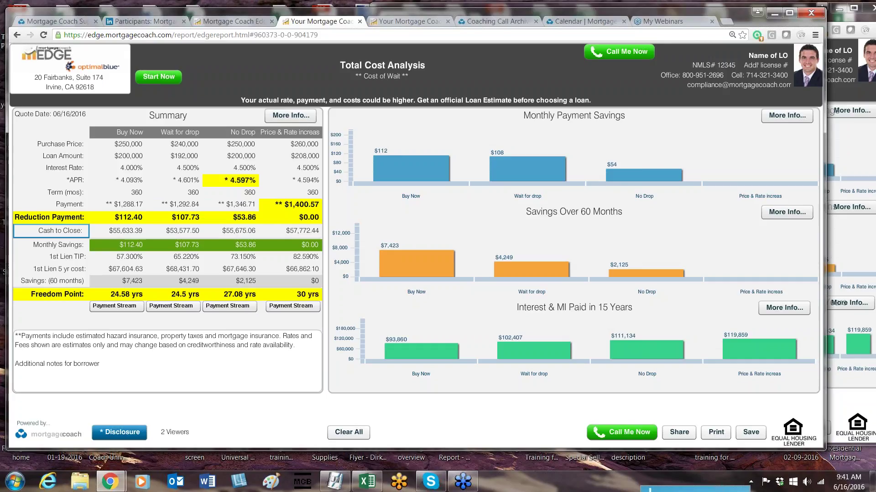
{"action": "left_click", "coordinate": [44, 221]}
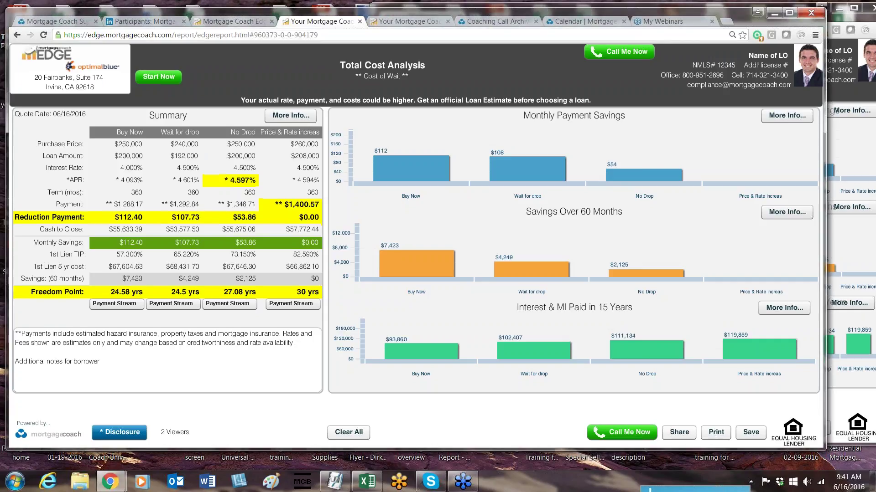
Step: From the EDGE home dashboard, open the client search and list all saved clients
{"action": "left_click", "coordinate": [224, 21]}
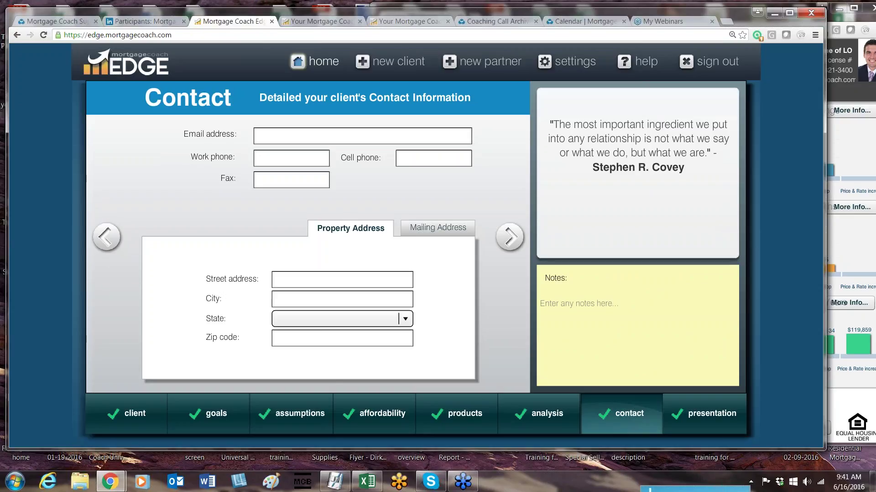
{"action": "left_click", "coordinate": [315, 61]}
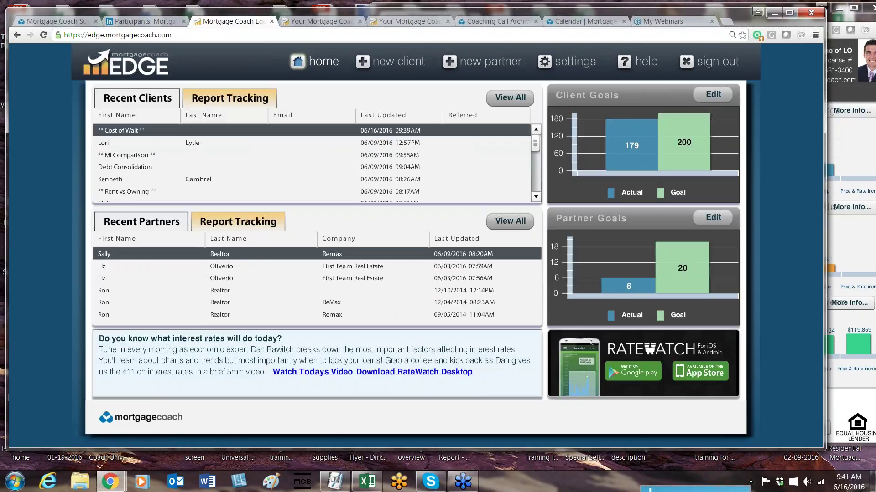
{"action": "left_click", "coordinate": [508, 98]}
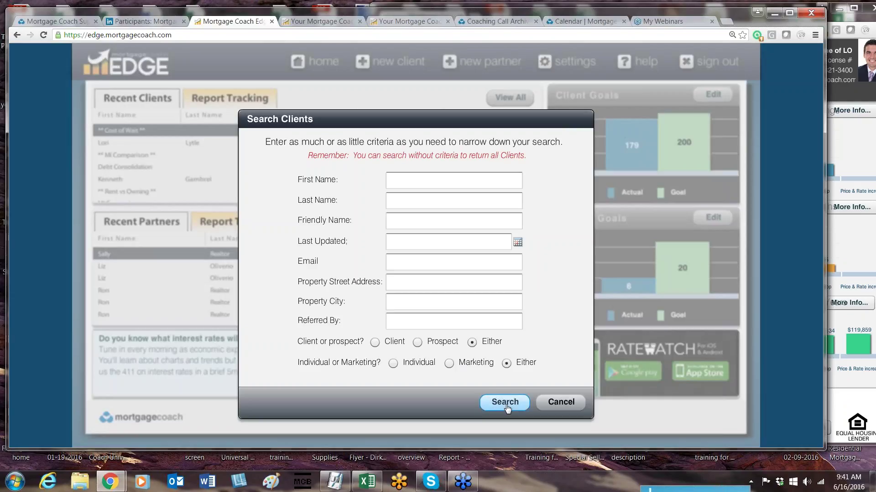
{"action": "left_click", "coordinate": [506, 406]}
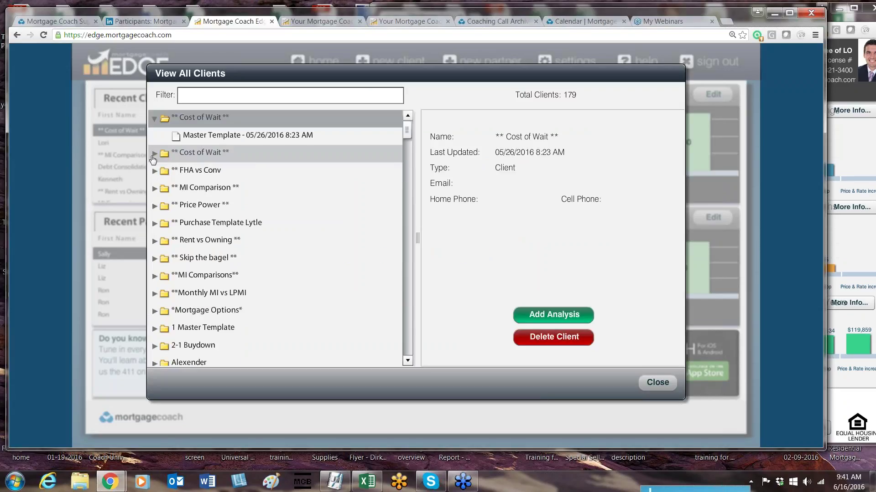
Step: Expand the Cost of Wait and FHA vs Conv clients, view the FHA vs Conv template, then close the list
{"action": "left_click", "coordinate": [153, 157]}
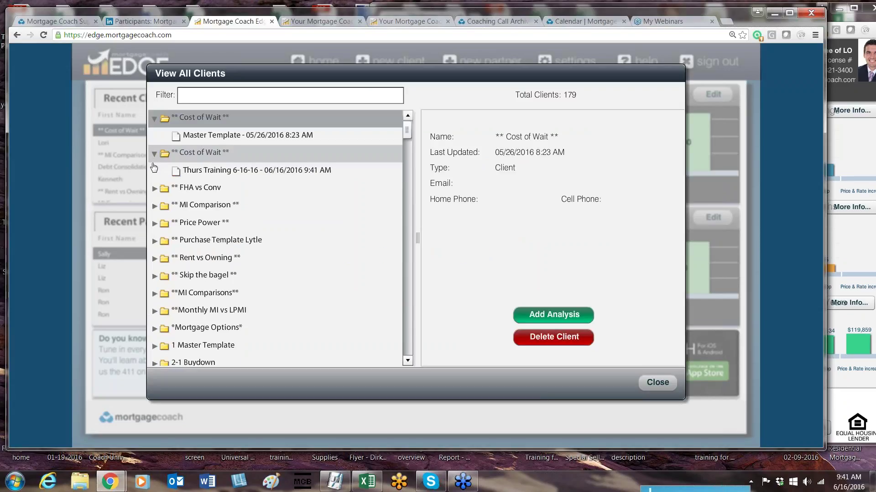
{"action": "left_click", "coordinate": [155, 189]}
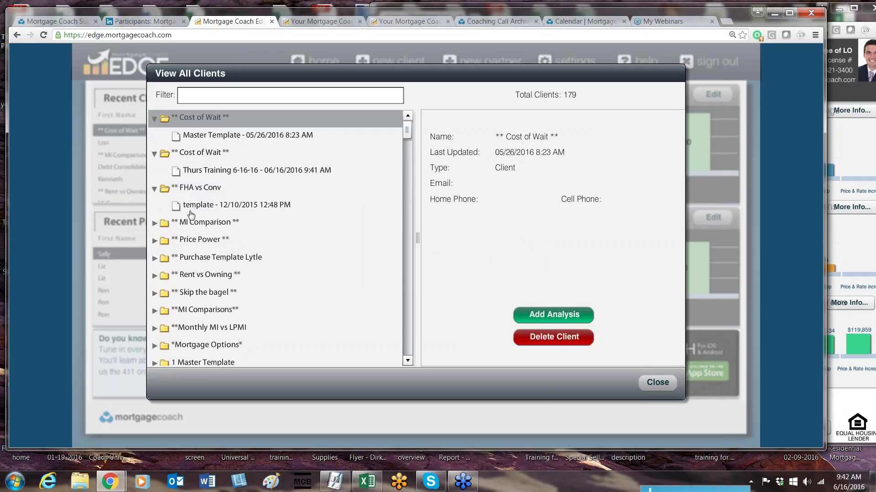
{"action": "left_click", "coordinate": [228, 205]}
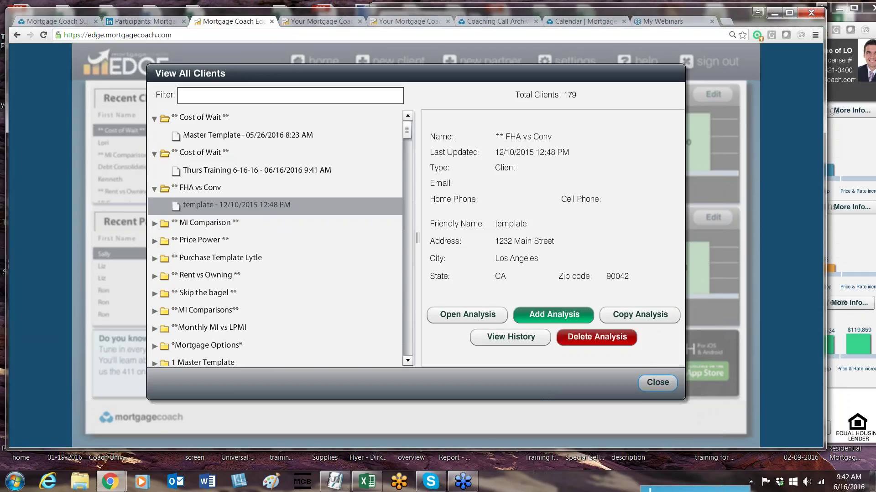
{"action": "left_click", "coordinate": [657, 382]}
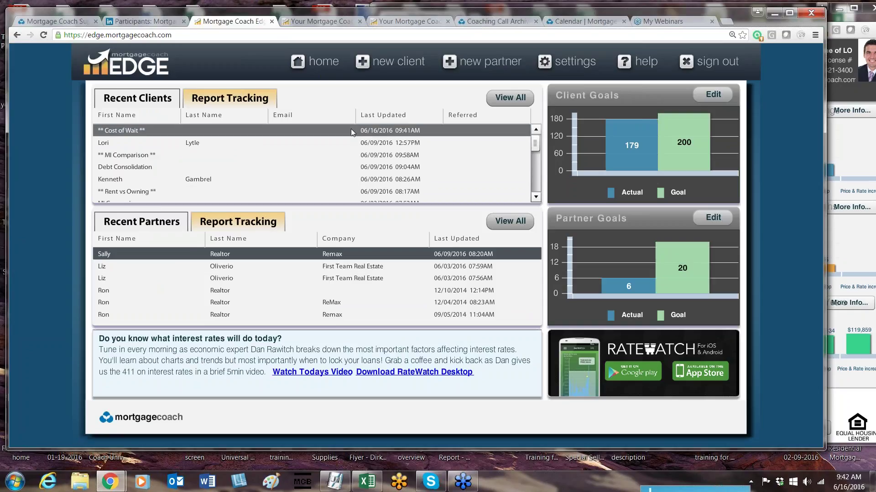
Step: Enter a 28% Tax Bracket on the Cost of Wait client's affordability page, then return to the report
{"action": "left_click", "coordinate": [367, 130]}
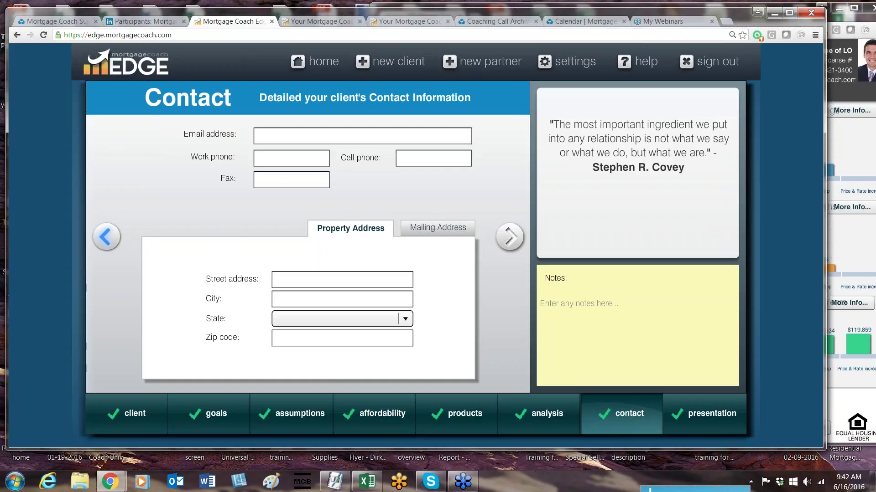
{"action": "left_click", "coordinate": [106, 237]}
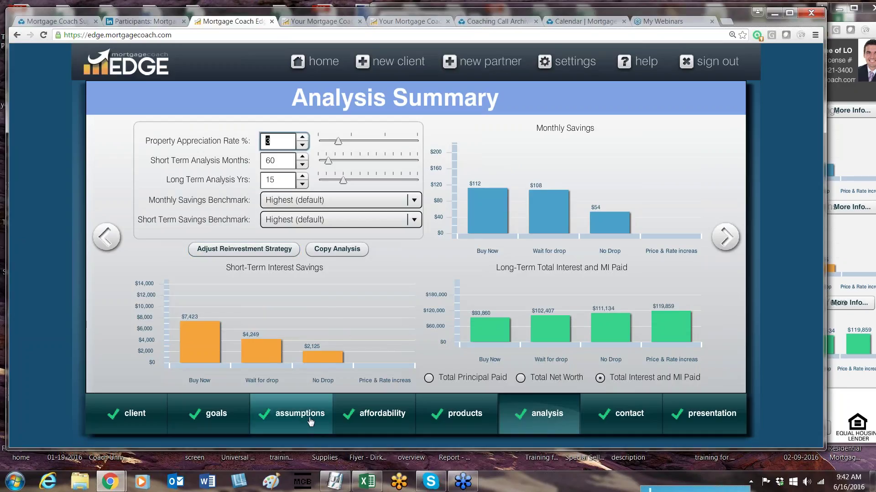
{"action": "mouse_move", "coordinate": [379, 419]}
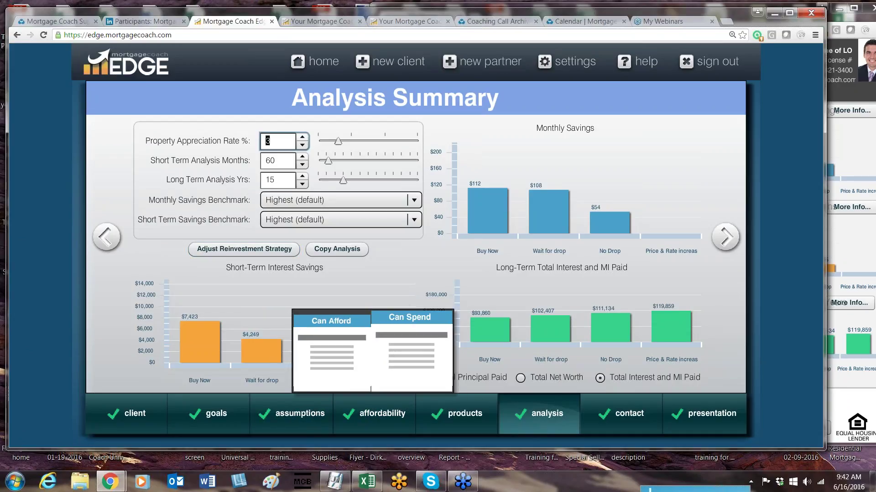
{"action": "left_click", "coordinate": [331, 351]}
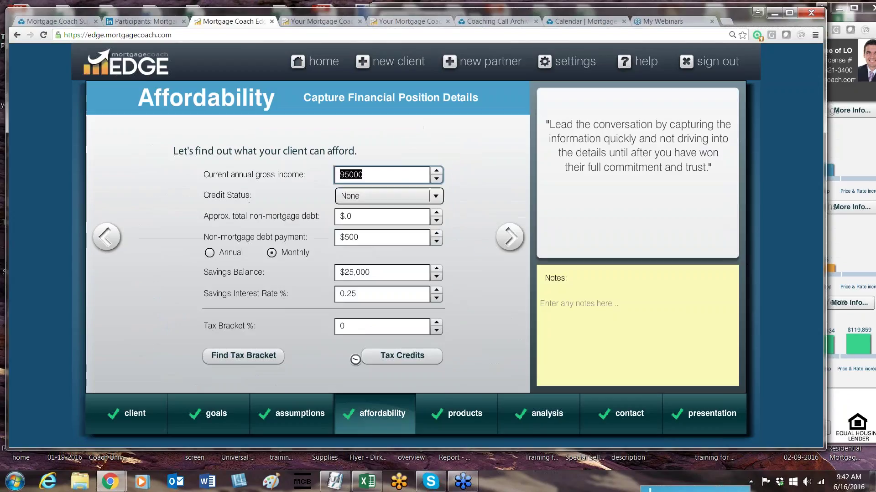
{"action": "left_click", "coordinate": [365, 326]}
{"action": "type", "text": "28"}
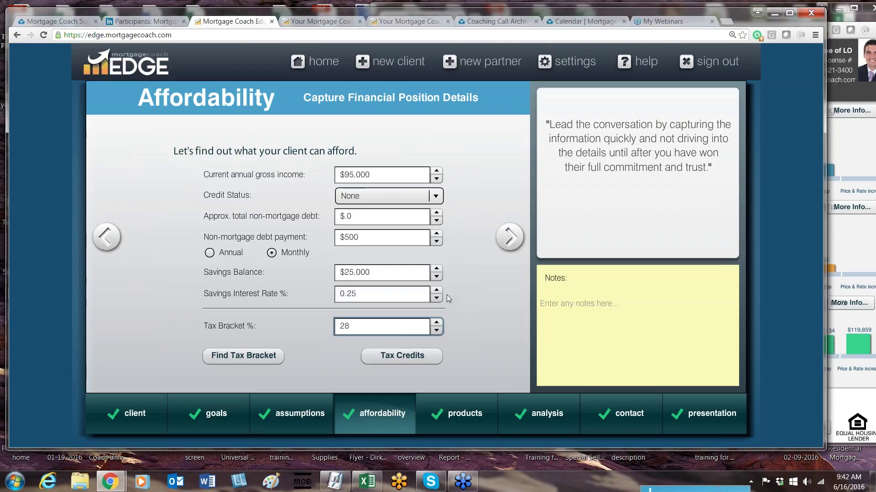
{"action": "key", "text": "shift+Tab"}
{"action": "key", "text": "shift+Tab"}
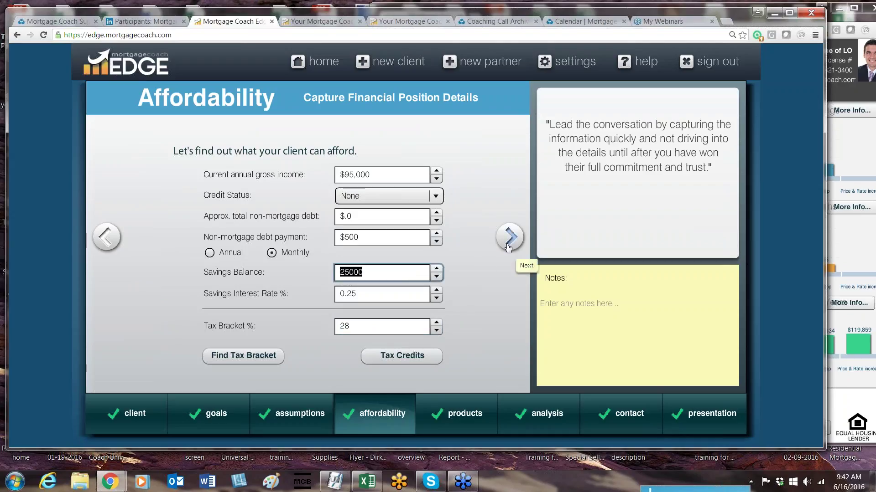
{"action": "left_click", "coordinate": [508, 246]}
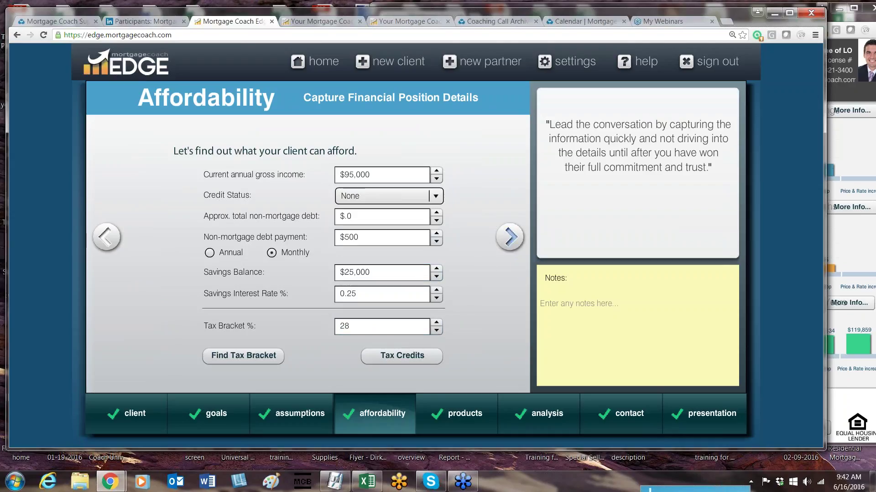
{"action": "key", "text": "ctrl+Tab"}
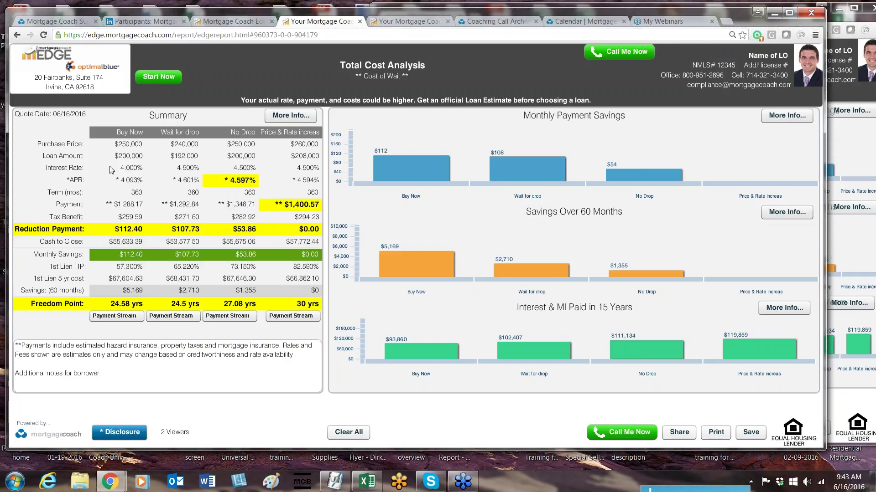
Step: Highlight the Tax Benefit label and its values, including $294.23, then go back to the analysis builder
{"action": "left_click", "coordinate": [84, 218]}
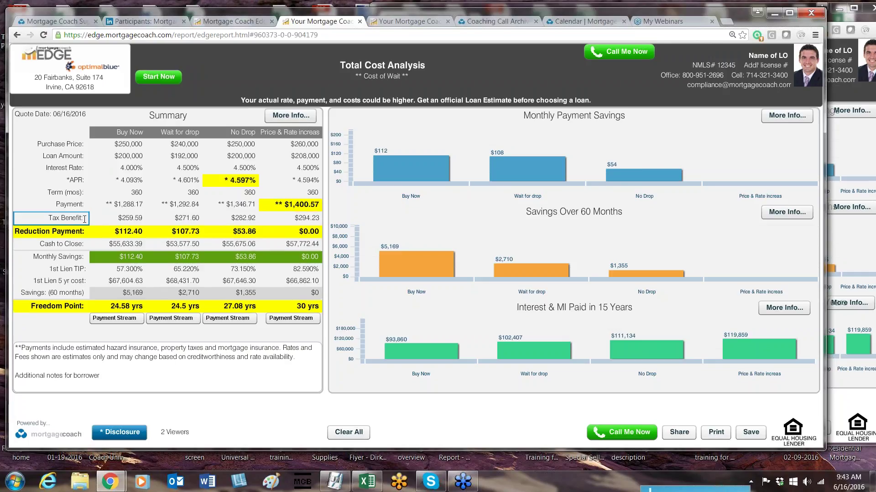
{"action": "key", "text": "Tab"}
{"action": "key", "text": "Tab"}
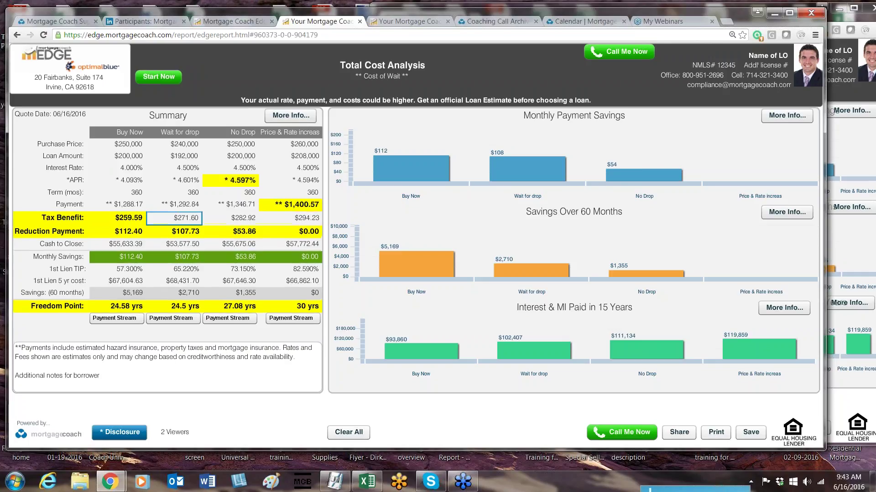
{"action": "key", "text": "Tab"}
{"action": "key", "text": "Tab"}
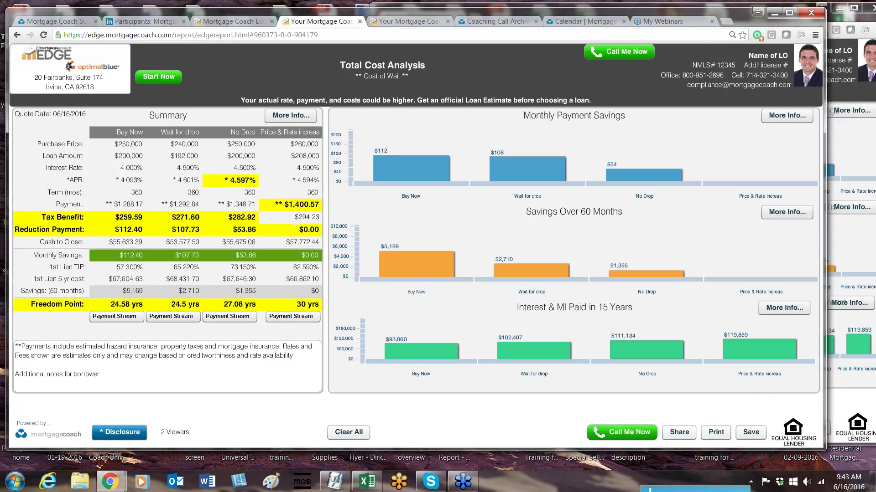
{"action": "left_click", "coordinate": [192, 256]}
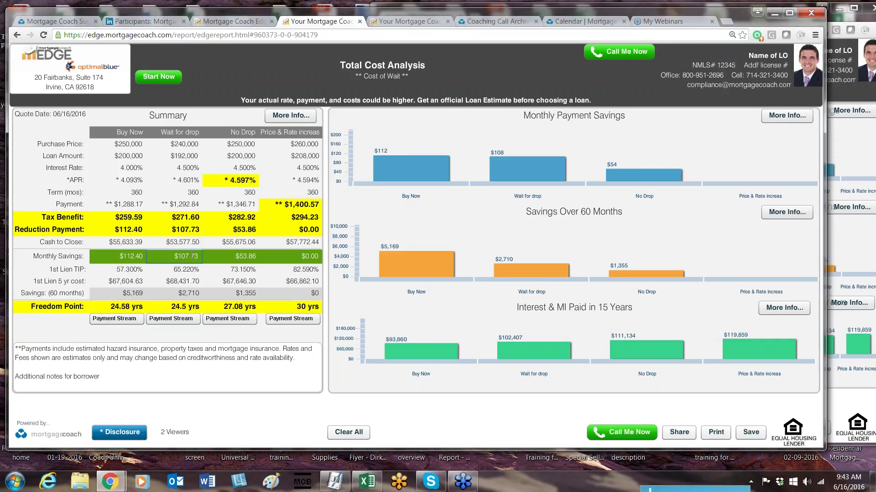
{"action": "left_click", "coordinate": [87, 208]}
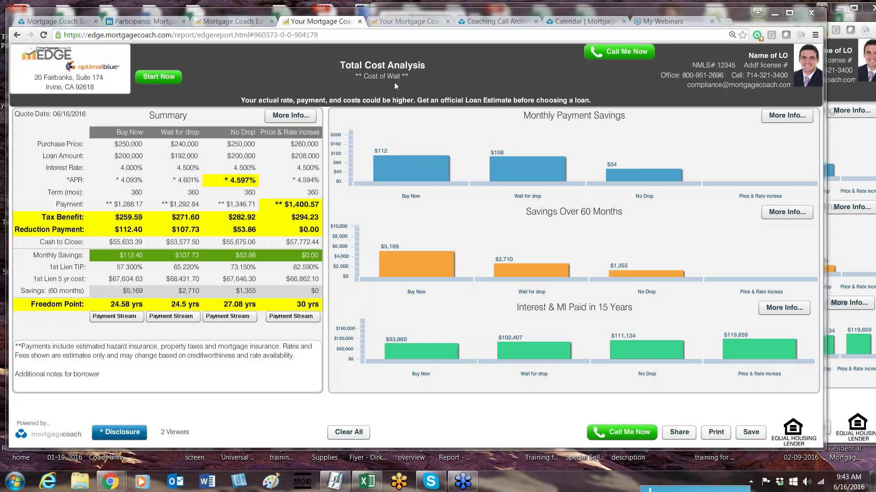
{"action": "left_click", "coordinate": [236, 21]}
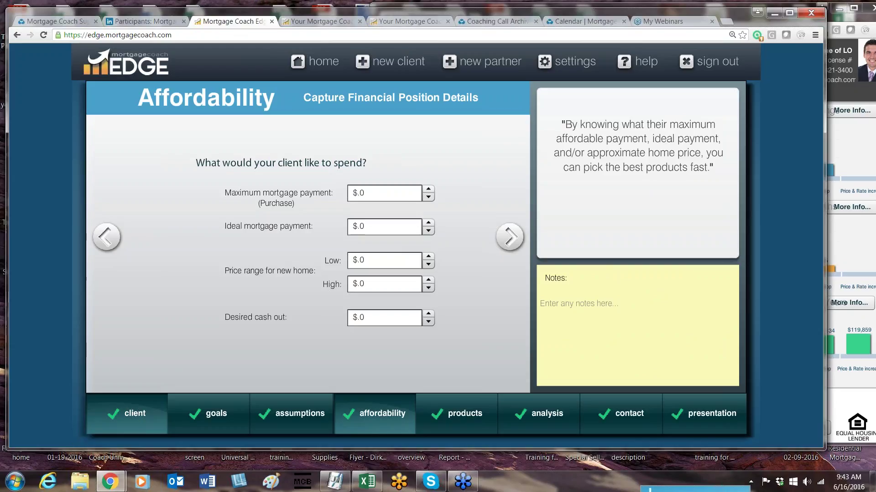
Step: On the client information step, edit the Report Headline, trying individual and then general presentation
{"action": "left_click", "coordinate": [137, 410]}
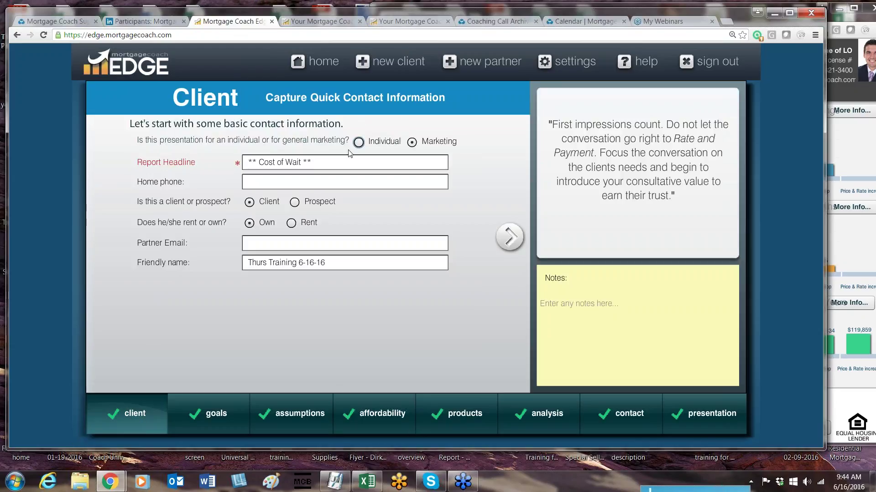
{"action": "left_click", "coordinate": [344, 161]}
{"action": "left_click", "coordinate": [359, 142]}
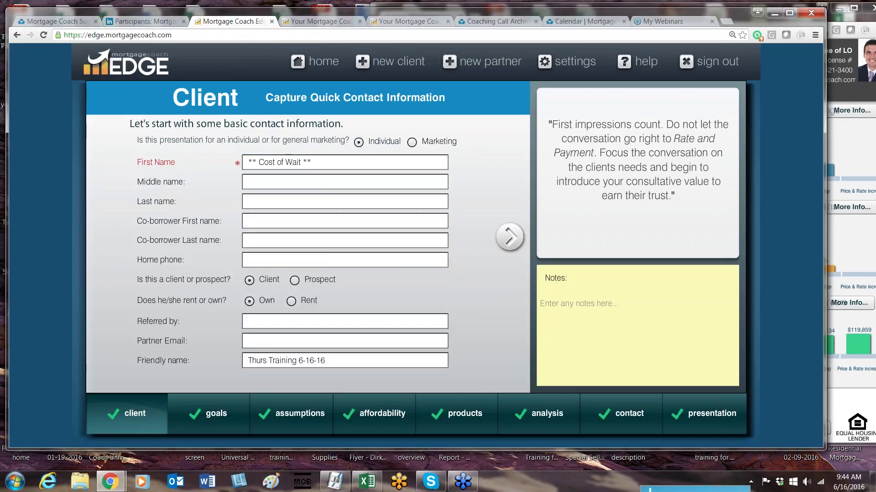
{"action": "left_click", "coordinate": [342, 163]}
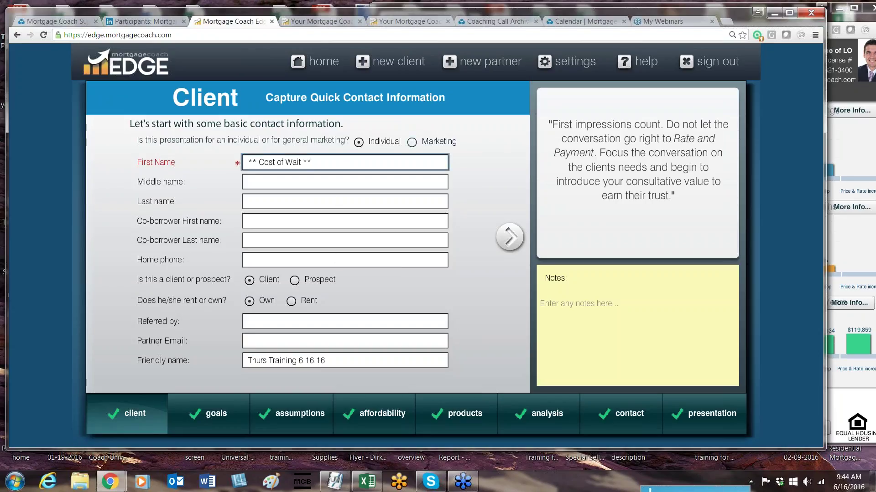
{"action": "left_click", "coordinate": [412, 142]}
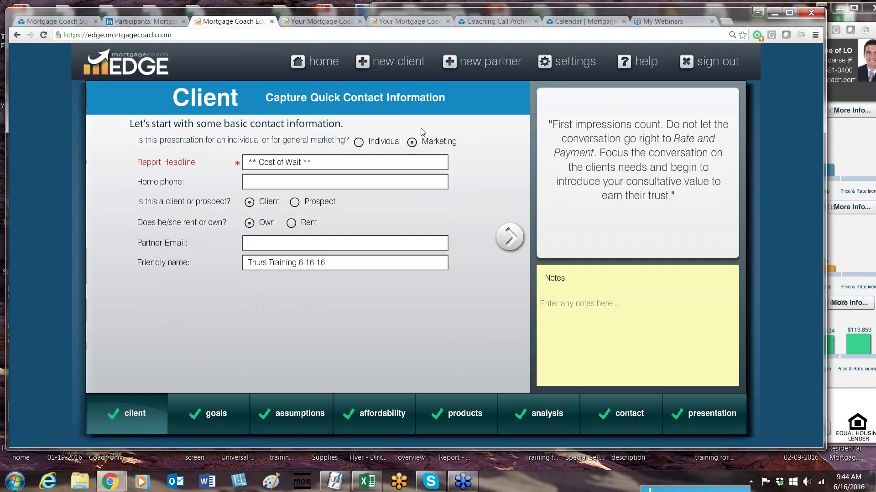
{"action": "left_click", "coordinate": [344, 164]}
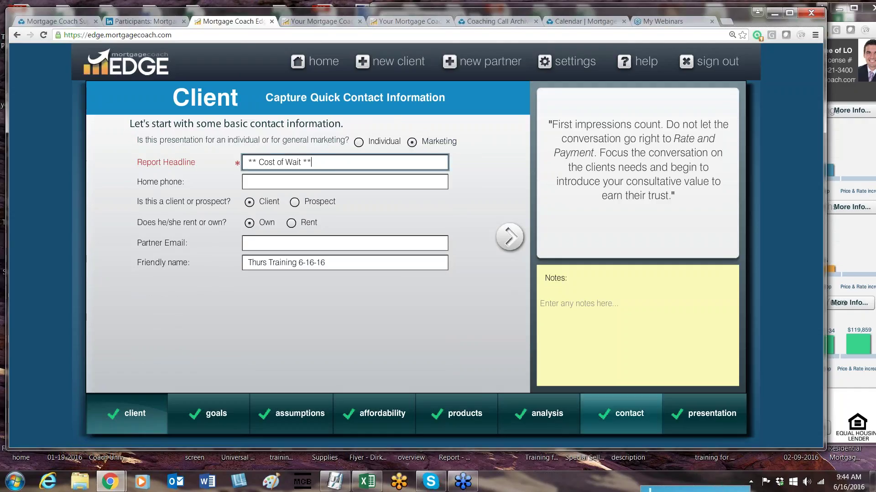
{"action": "left_click", "coordinate": [628, 423]}
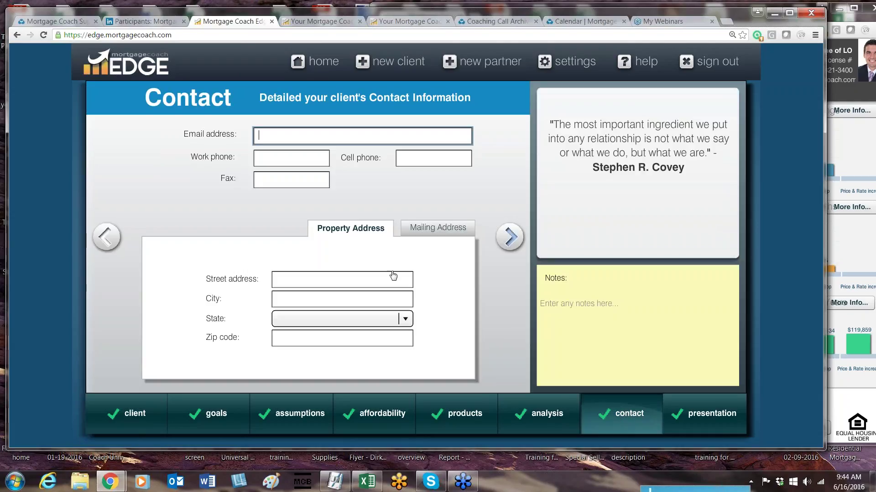
Step: Enter 'Additional' as the property street address
{"action": "left_click", "coordinate": [385, 280]}
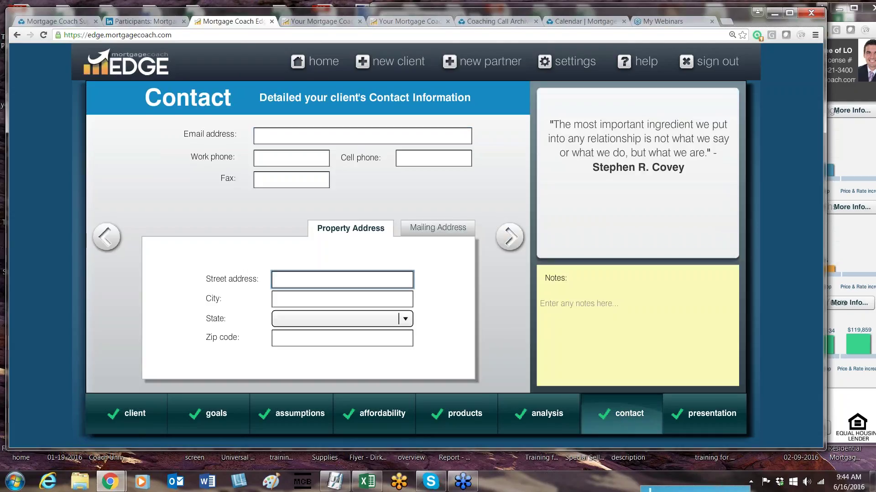
{"action": "type", "text": "ADDIT"}
{"action": "key", "text": "BackSpace"}
{"action": "key", "text": "BackSpace"}
{"action": "key", "text": "BackSpace"}
{"action": "key", "text": "BackSpace"}
{"action": "type", "text": "ddiotn"}
{"action": "key", "text": "BackSpace"}
{"action": "key", "text": "BackSpace"}
{"action": "key", "text": "BackSpace"}
{"action": "type", "text": "tional ad"}
Step: Enter 'information' as the city and advance to open the Total Cost Analysis report
{"action": "key", "text": "BackSpace"}
{"action": "key", "text": "BackSpace"}
{"action": "left_click", "coordinate": [296, 298]}
{"action": "type", "text": "informsation"}
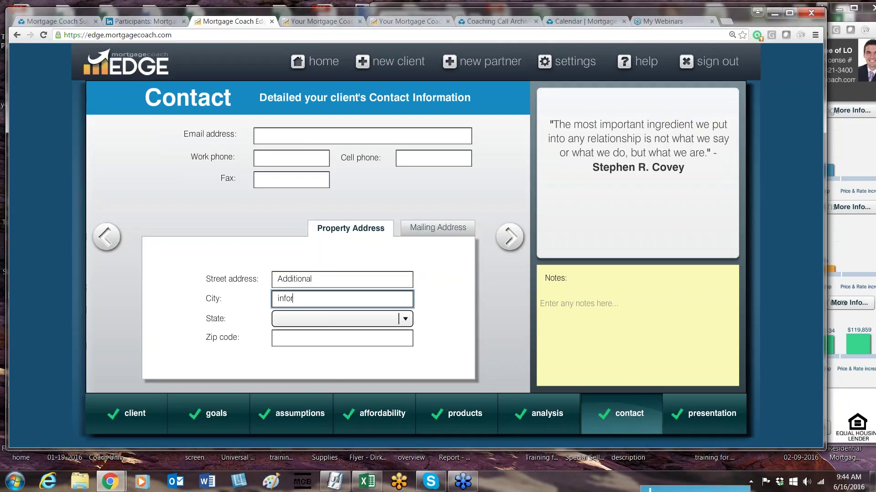
{"action": "key", "text": "BackSpace"}
{"action": "key", "text": "BackSpace"}
{"action": "key", "text": "BackSpace"}
{"action": "key", "text": "BackSpace"}
{"action": "key", "text": "BackSpace"}
{"action": "key", "text": "BackSpace"}
{"action": "type", "text": "ation"}
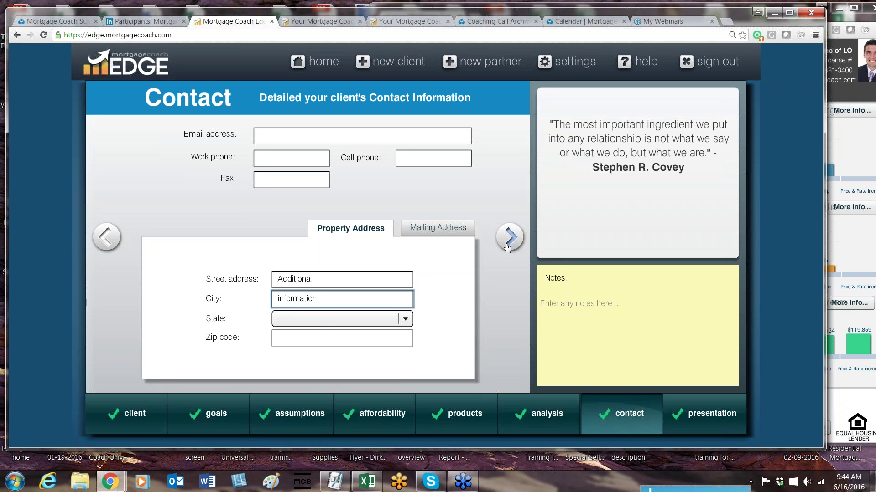
{"action": "left_click", "coordinate": [508, 240]}
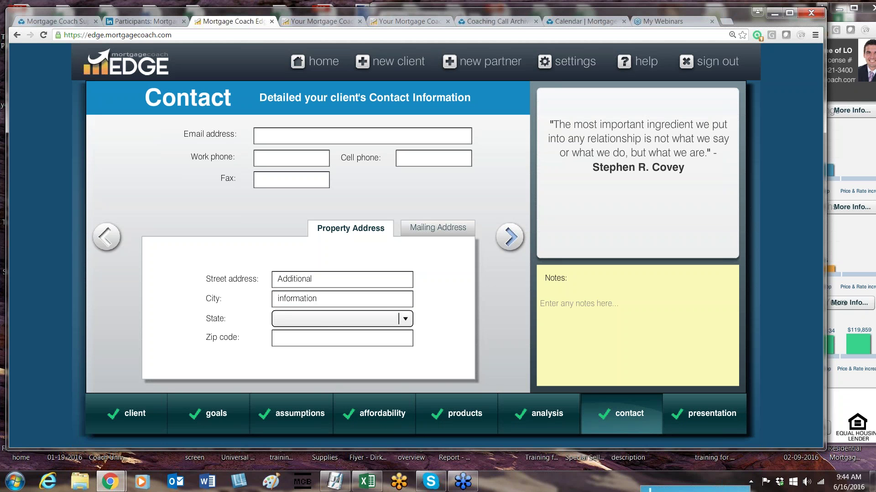
{"action": "left_click", "coordinate": [510, 236]}
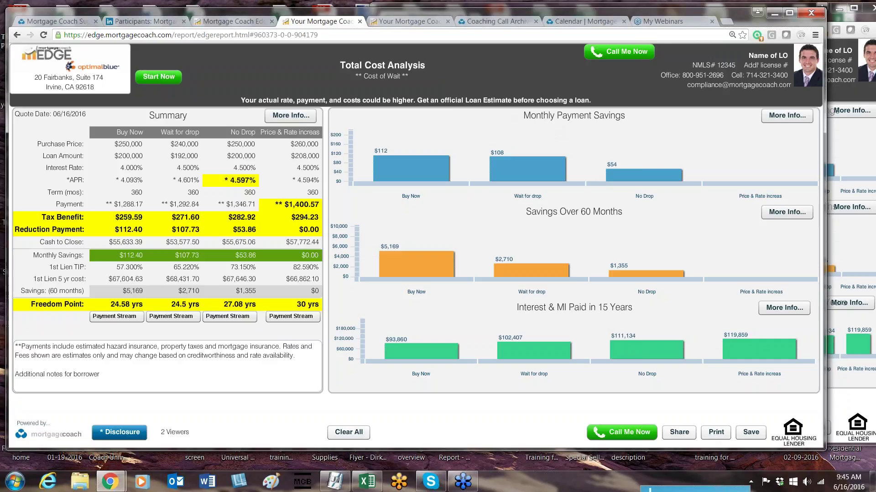
Step: Reload the report tab, then step back through the contact and presentation pages in Edge
{"action": "left_click", "coordinate": [250, 23]}
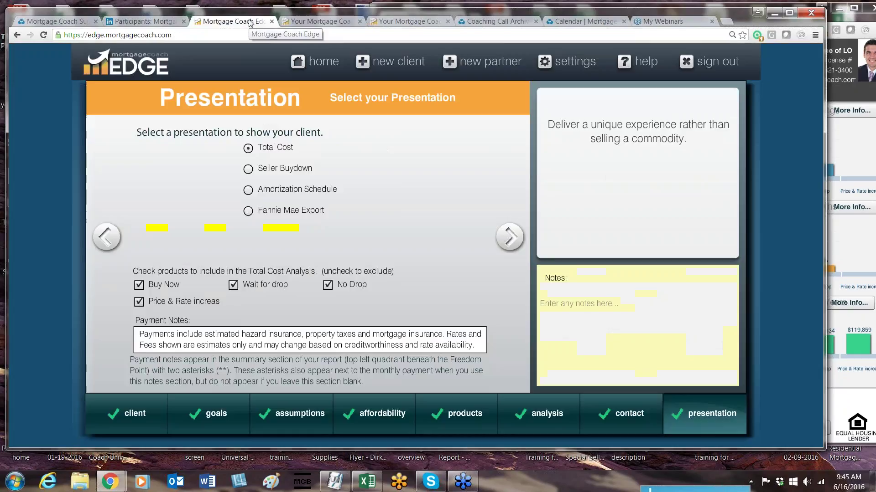
{"action": "left_click", "coordinate": [304, 21]}
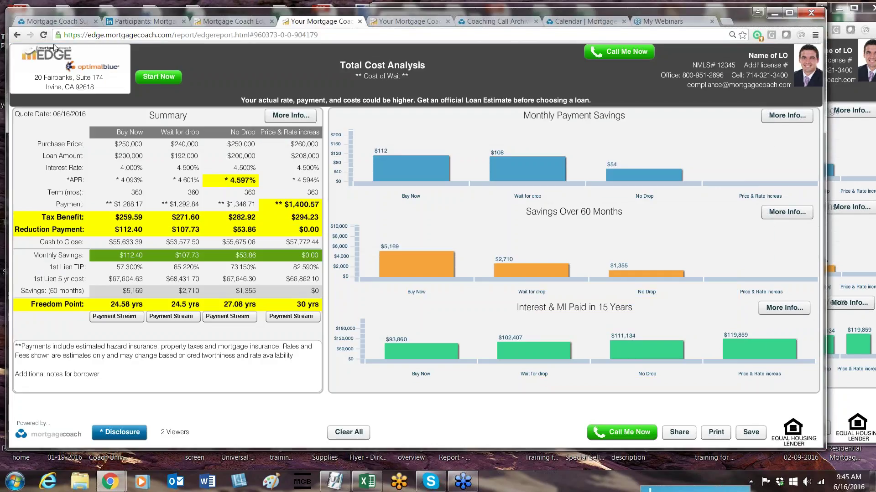
{"action": "left_click", "coordinate": [43, 36]}
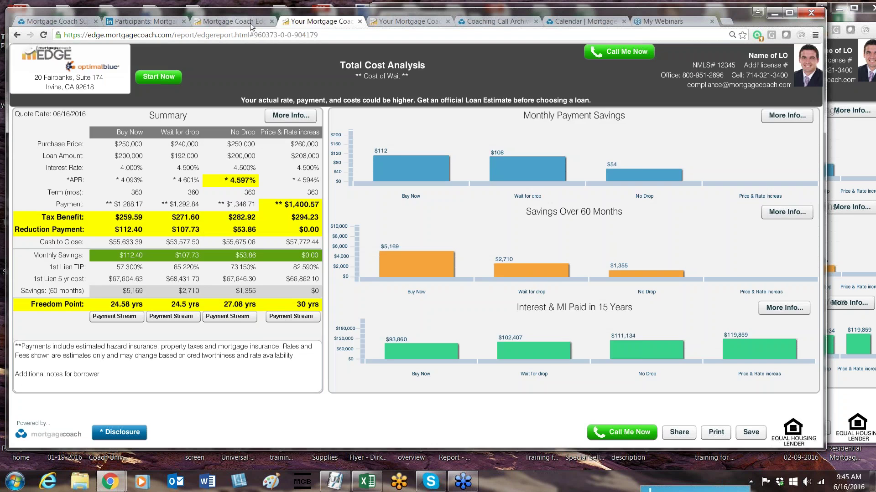
{"action": "left_click", "coordinate": [250, 24]}
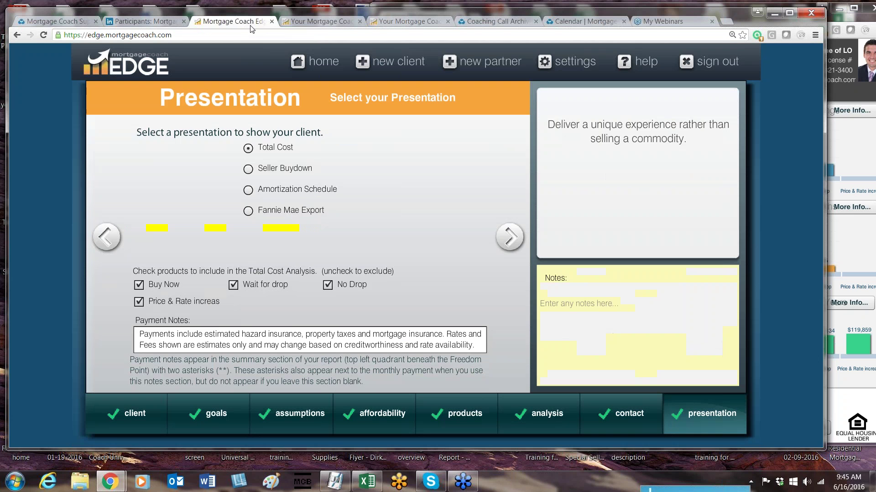
{"action": "left_click", "coordinate": [106, 237]}
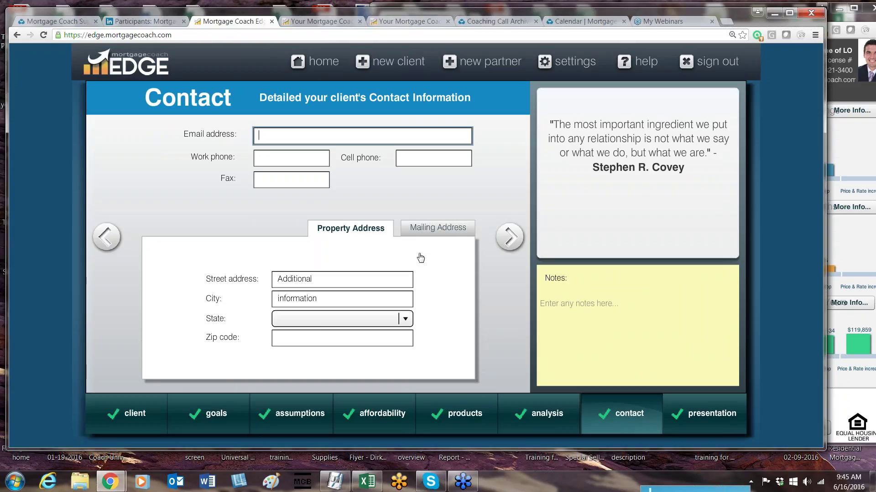
{"action": "left_click", "coordinate": [509, 237]}
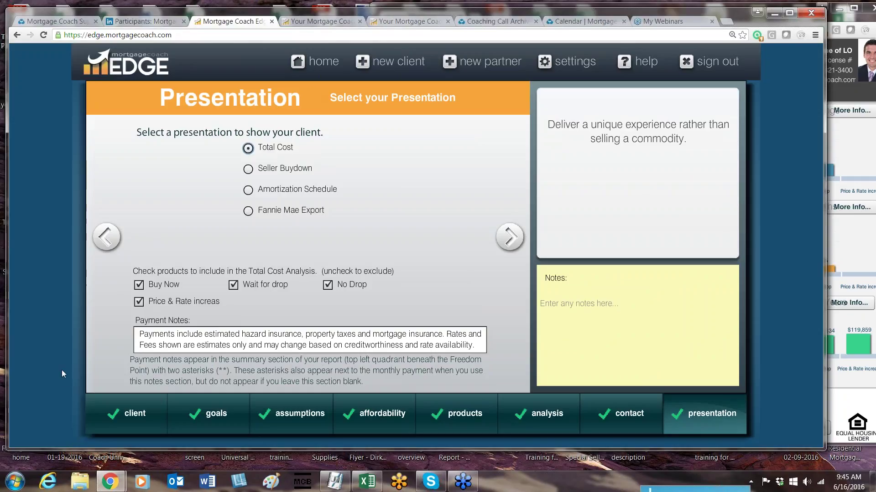
Step: Set the client presentation to Individual and advance to the goals step
{"action": "left_click", "coordinate": [130, 413]}
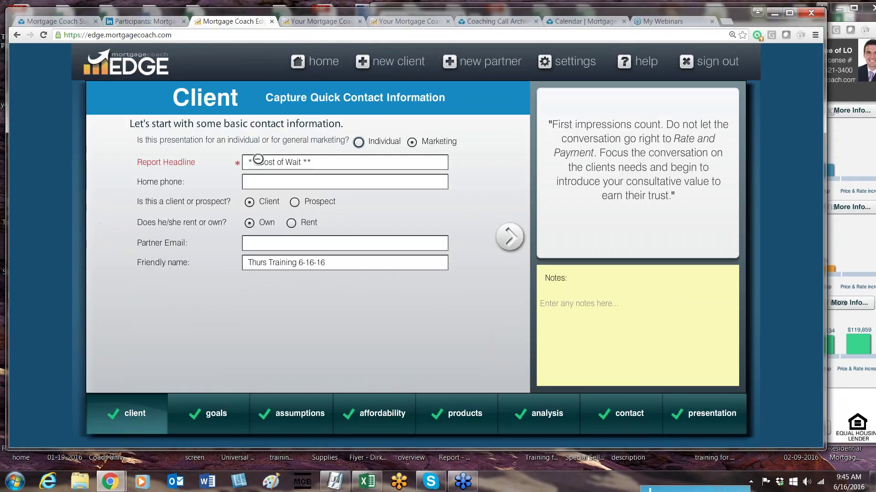
{"action": "left_click", "coordinate": [358, 142]}
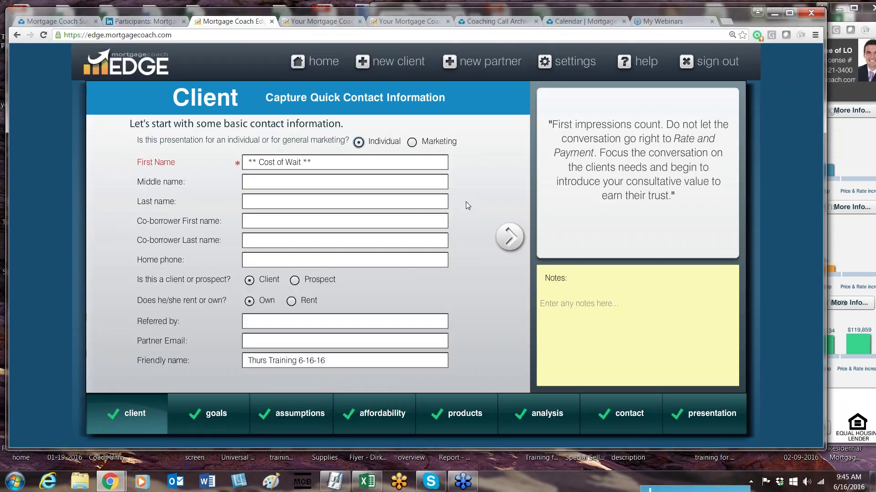
{"action": "left_click", "coordinate": [510, 236]}
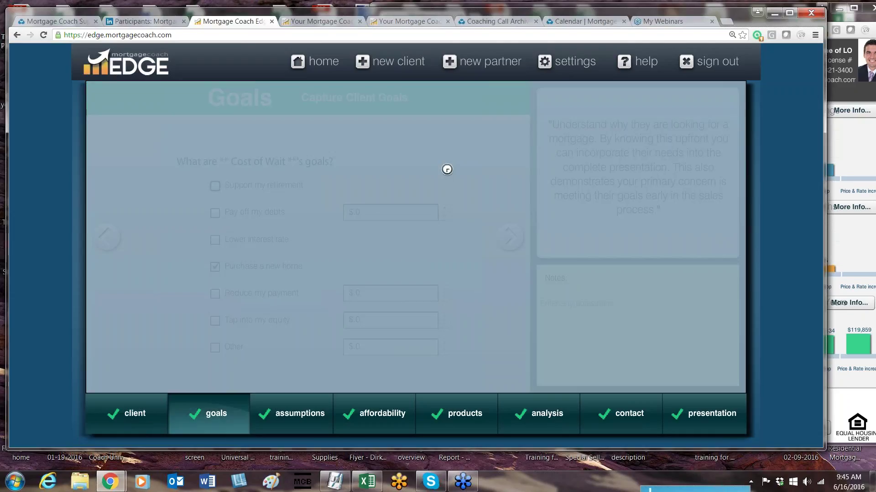
Step: Reload the report with confirmation, dismiss the disclosure, and bring up the Call Me Now form
{"action": "left_click", "coordinate": [325, 22]}
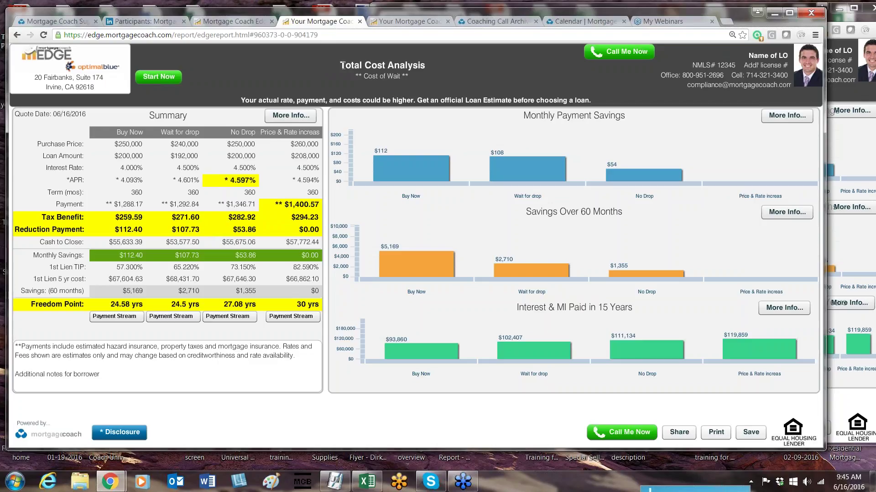
{"action": "left_click", "coordinate": [43, 34]}
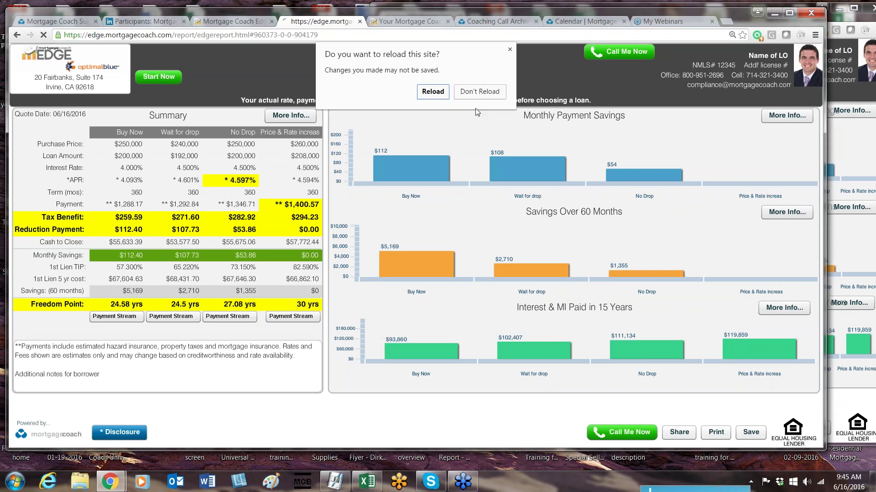
{"action": "left_click", "coordinate": [448, 94]}
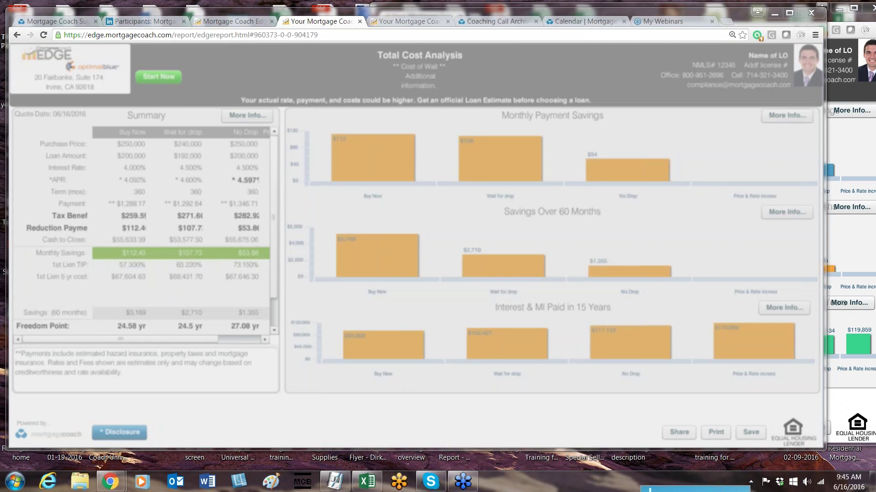
{"action": "left_click", "coordinate": [548, 320]}
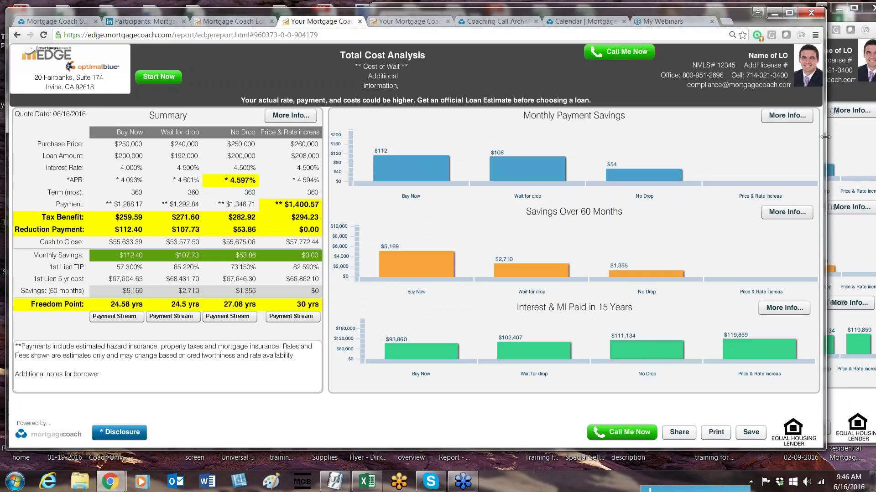
{"action": "left_click_drag", "start_coordinate": [824, 137], "coordinate": [821, 170]}
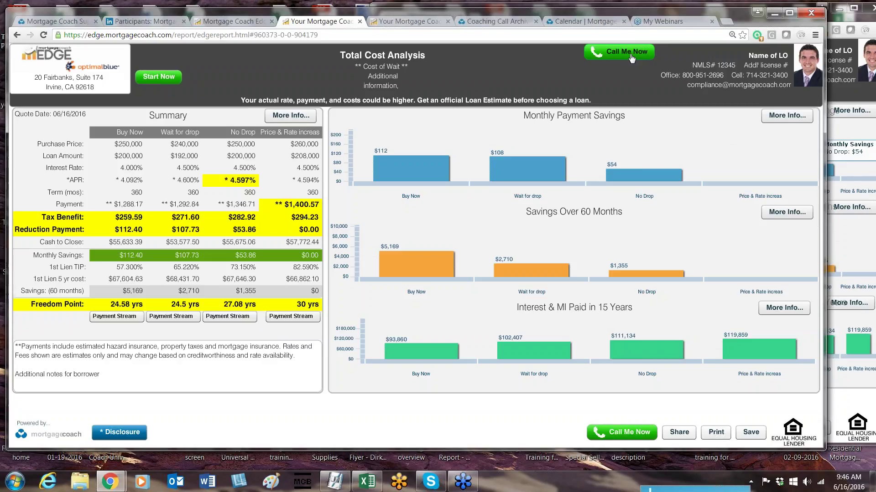
{"action": "left_click", "coordinate": [626, 60]}
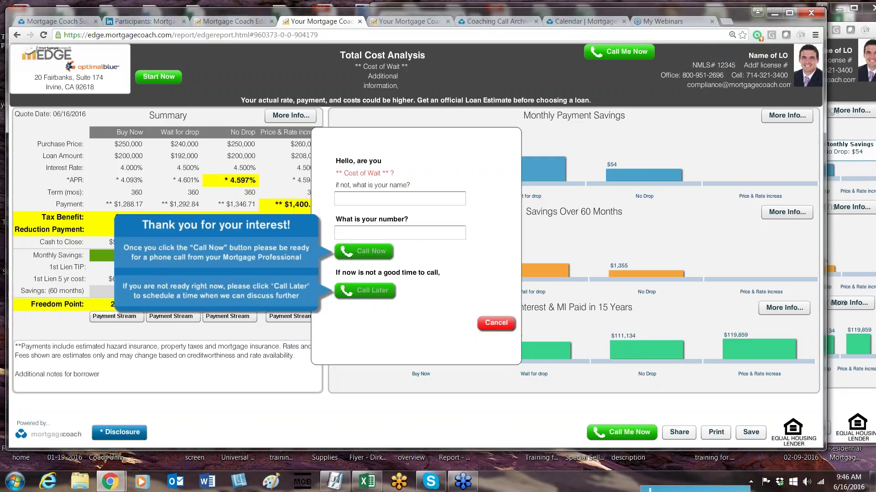
Step: Leave the Call Me Now name and phone fields blank and cancel the form
{"action": "left_click", "coordinate": [451, 197]}
{"action": "left_click", "coordinate": [440, 230]}
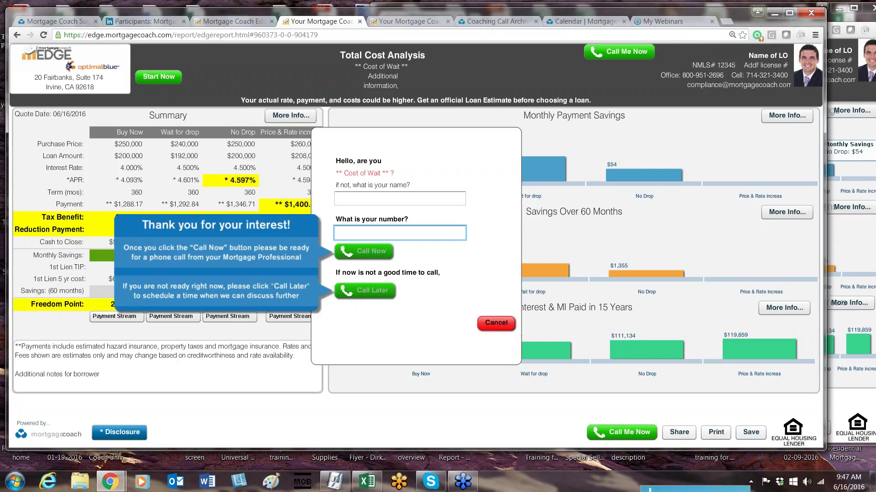
{"action": "left_click", "coordinate": [496, 323]}
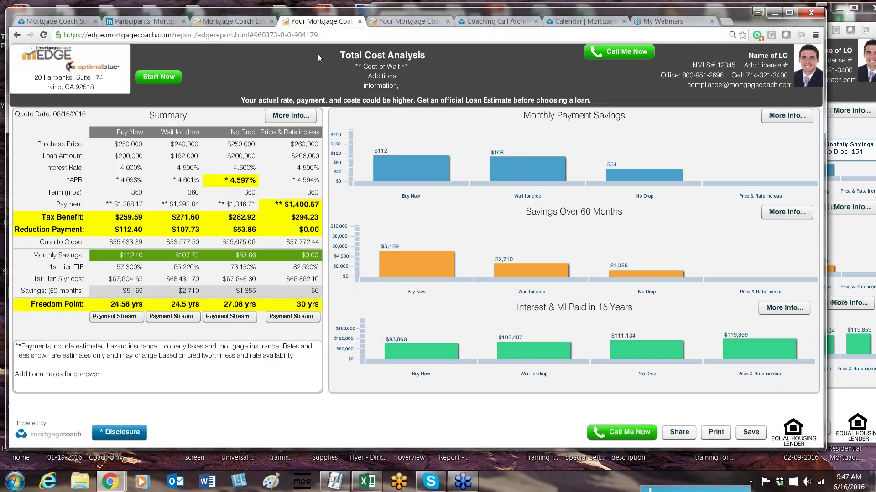
{"action": "left_click", "coordinate": [234, 22]}
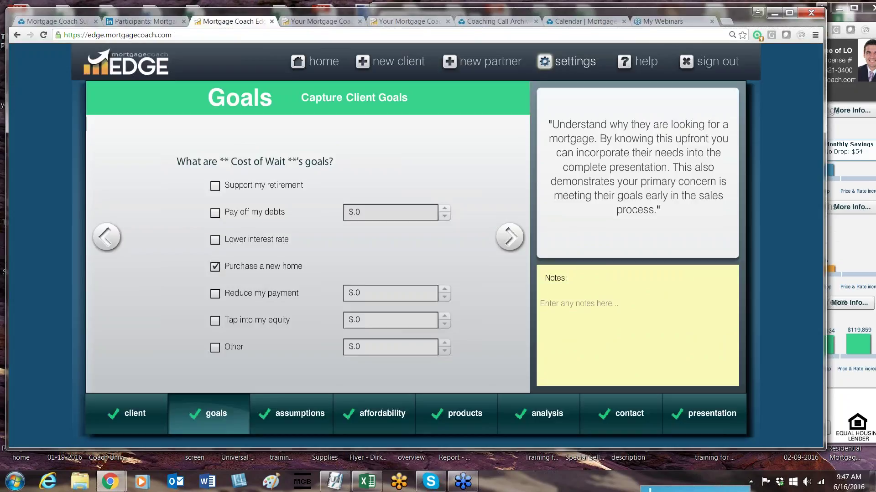
{"action": "left_click", "coordinate": [566, 61]}
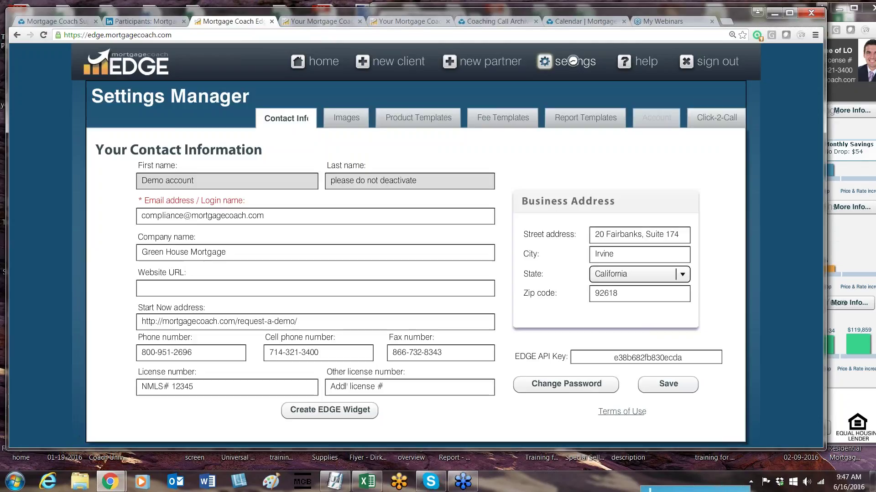
{"action": "left_click", "coordinate": [729, 117]}
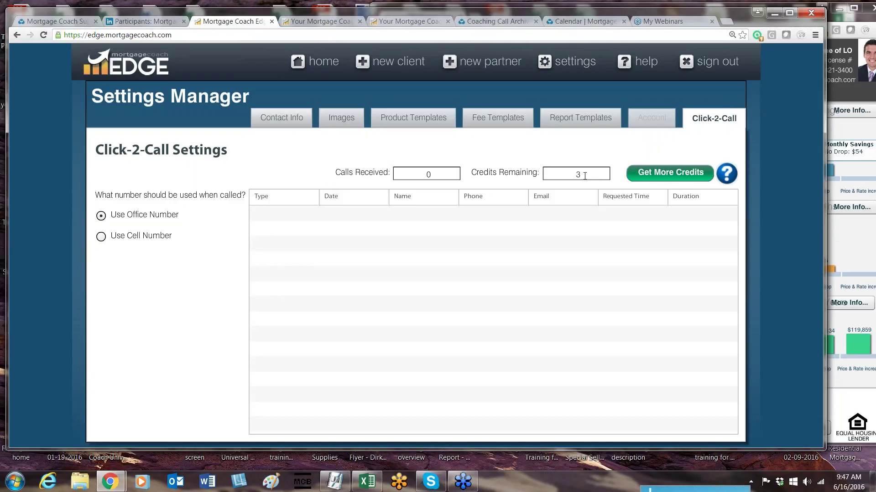
{"action": "left_click", "coordinate": [343, 17]}
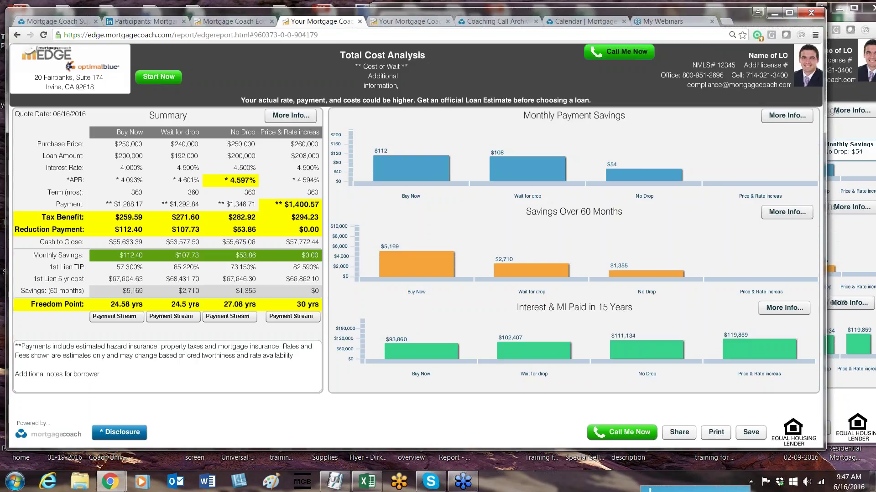
Step: Open the Cost of Wait client's analysis from the home dashboard at the presentation setup
{"action": "left_click", "coordinate": [246, 23]}
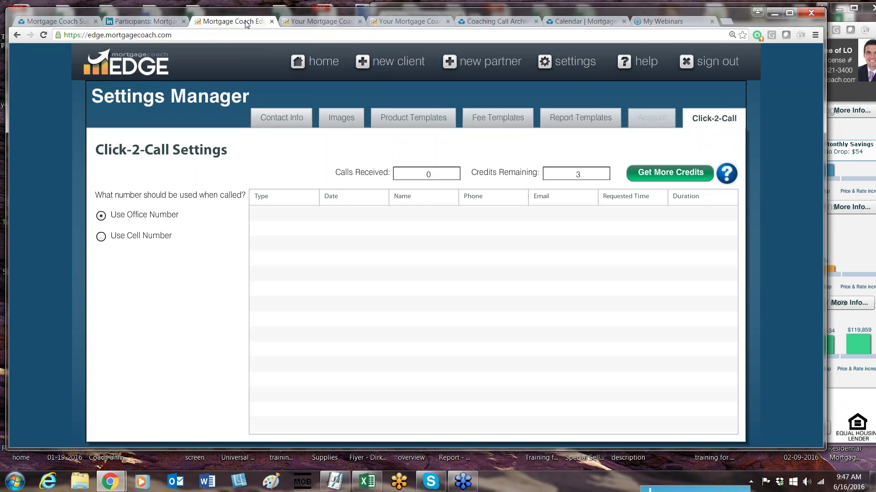
{"action": "left_click", "coordinate": [310, 63]}
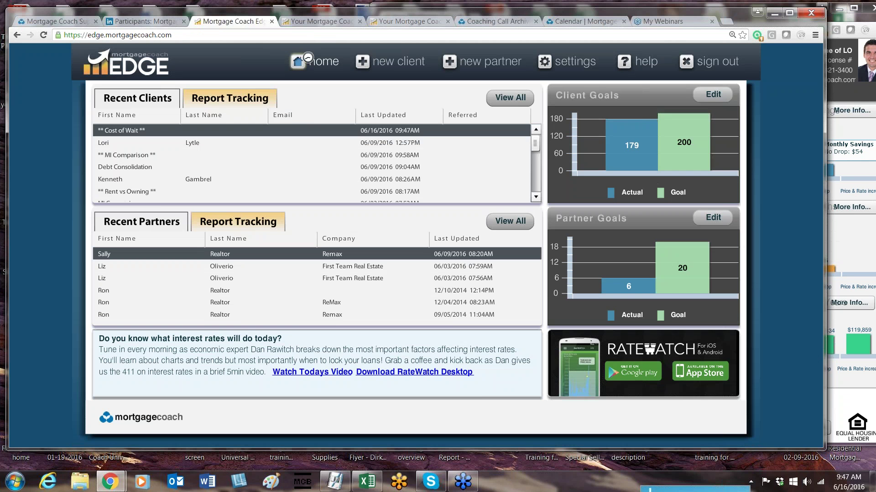
{"action": "left_click", "coordinate": [313, 130]}
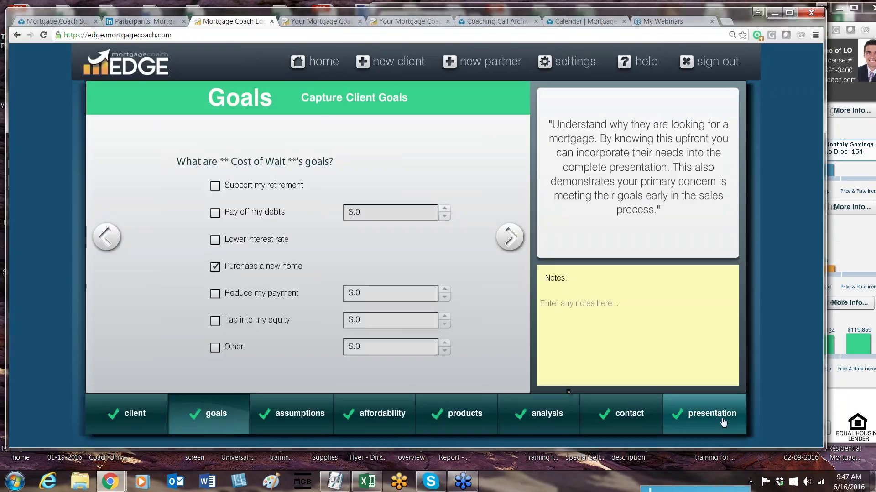
{"action": "mouse_move", "coordinate": [713, 415]}
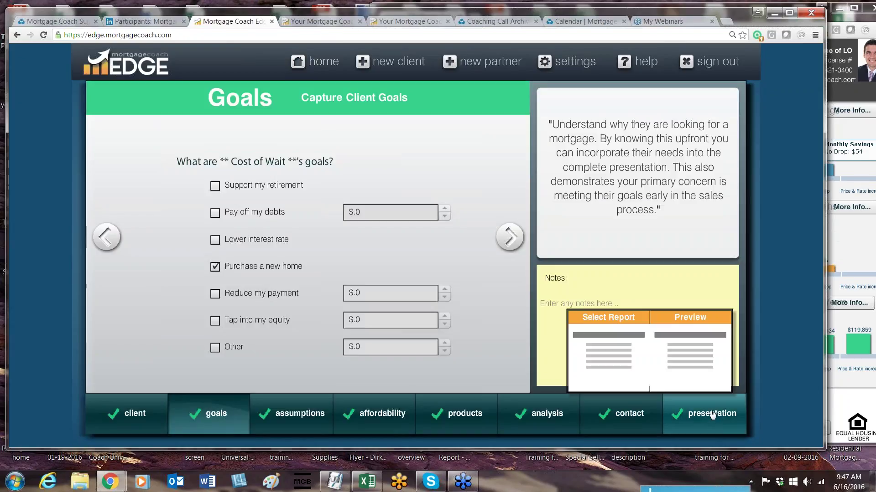
{"action": "left_click", "coordinate": [706, 354]}
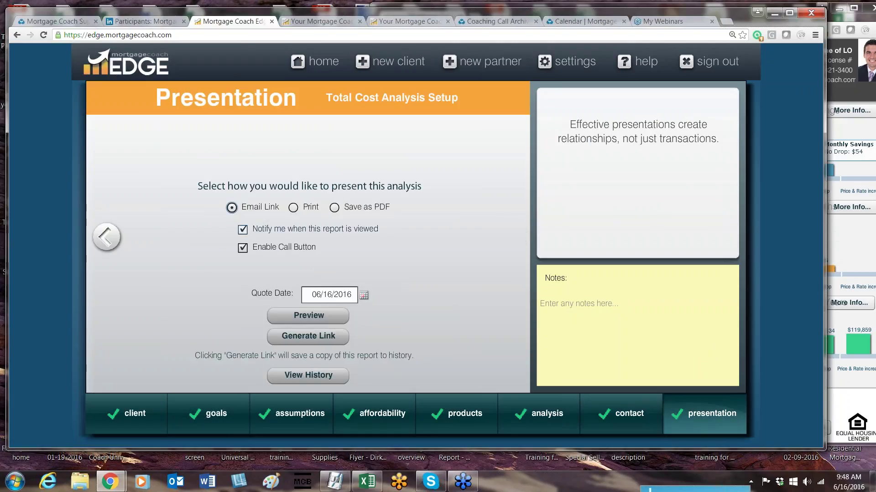
Step: Turn the call button off, preview the report in a new tab, then re-enable the call button
{"action": "left_click", "coordinate": [244, 252]}
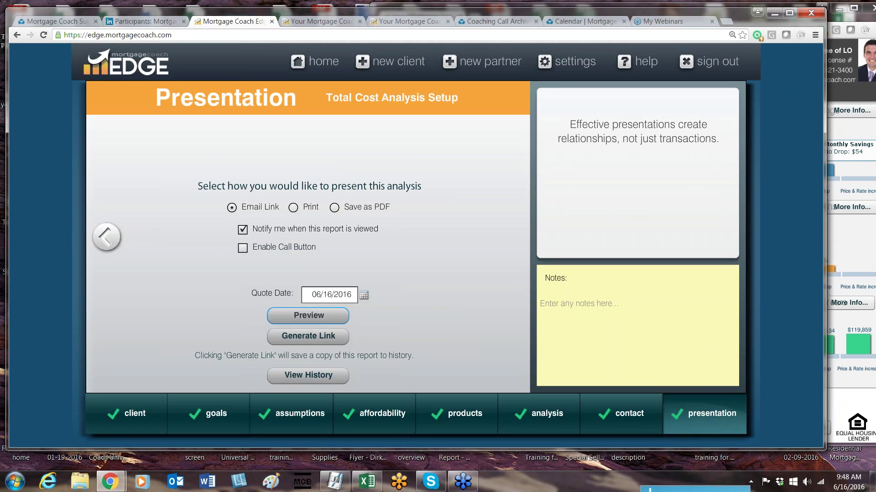
{"action": "left_click", "coordinate": [309, 315]}
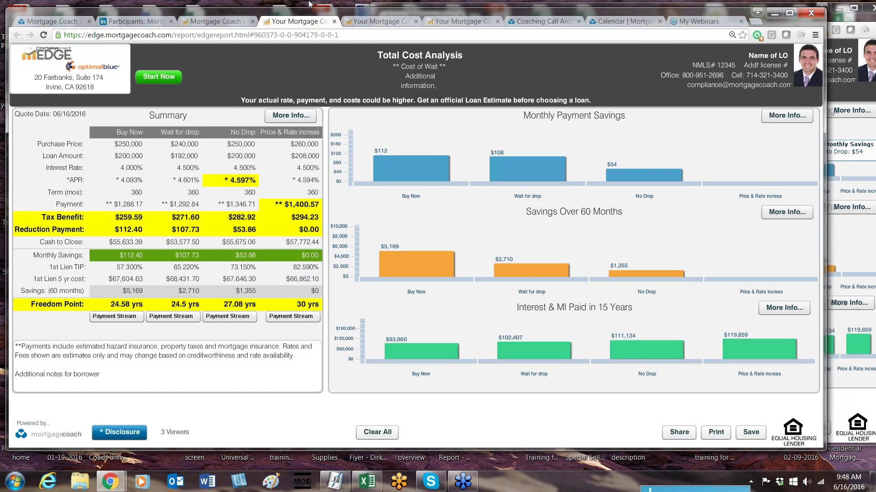
{"action": "left_click", "coordinate": [201, 21]}
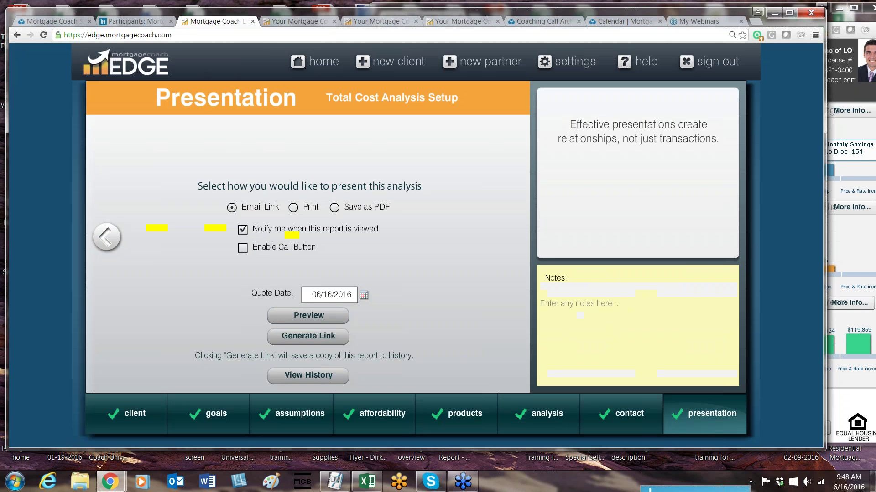
{"action": "left_click", "coordinate": [263, 254]}
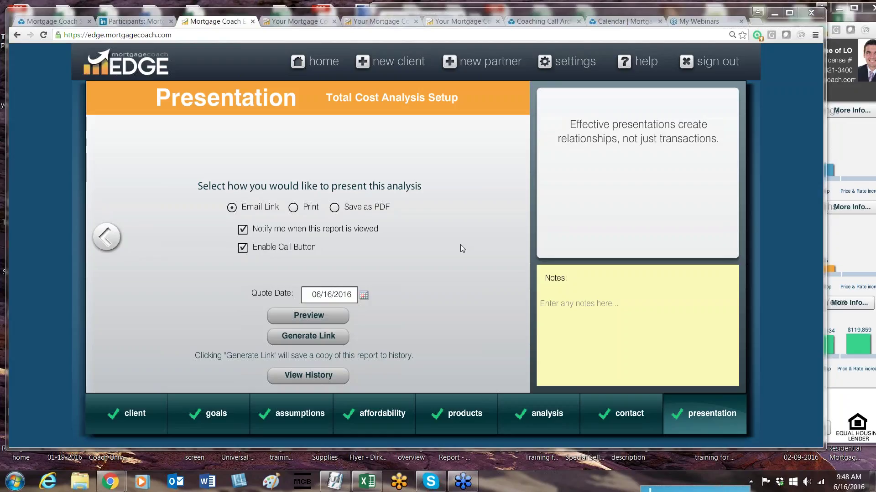
Step: On the client contact details, choose Rent instead of Own and continue to Capture Client Goals
{"action": "left_click", "coordinate": [114, 416]}
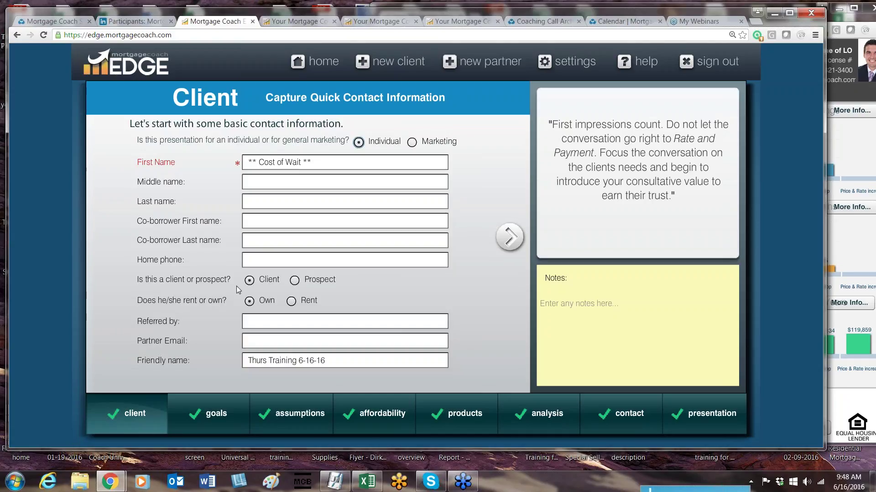
{"action": "left_click", "coordinate": [291, 303]}
{"action": "left_click", "coordinate": [516, 243]}
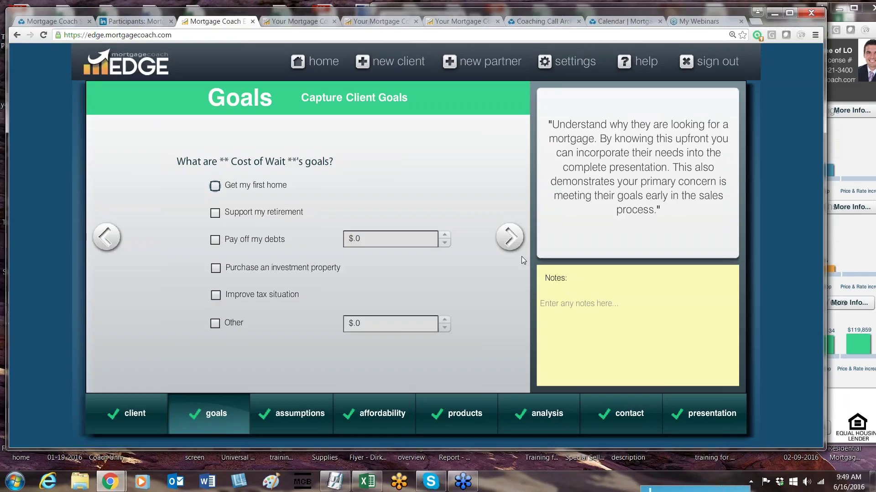
Step: Enter current rent 1400, annual rent increase 3% and monthly rent insurance 50
{"action": "left_click", "coordinate": [509, 237]}
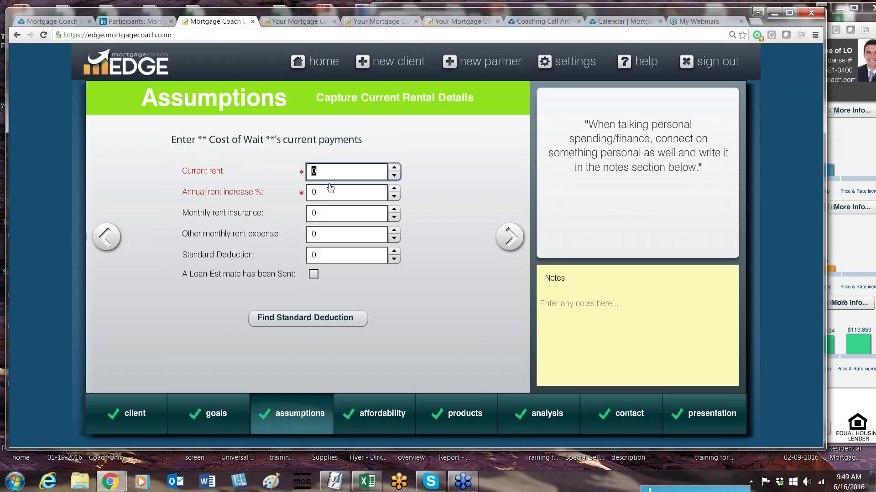
{"action": "key", "text": "Right"}
{"action": "key", "text": "shift+Left"}
{"action": "type", "text": "1400"}
{"action": "key", "text": "Tab"}
{"action": "type", "text": "3"}
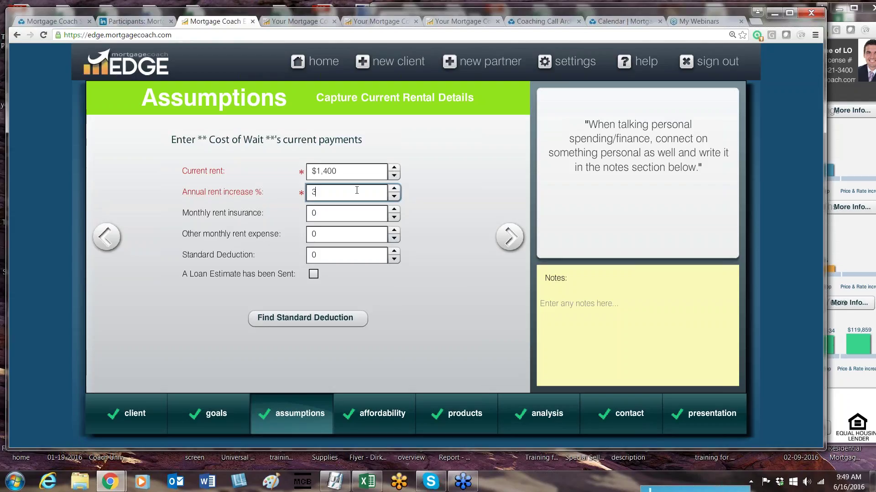
{"action": "key", "text": "Tab"}
{"action": "left_click", "coordinate": [351, 214]}
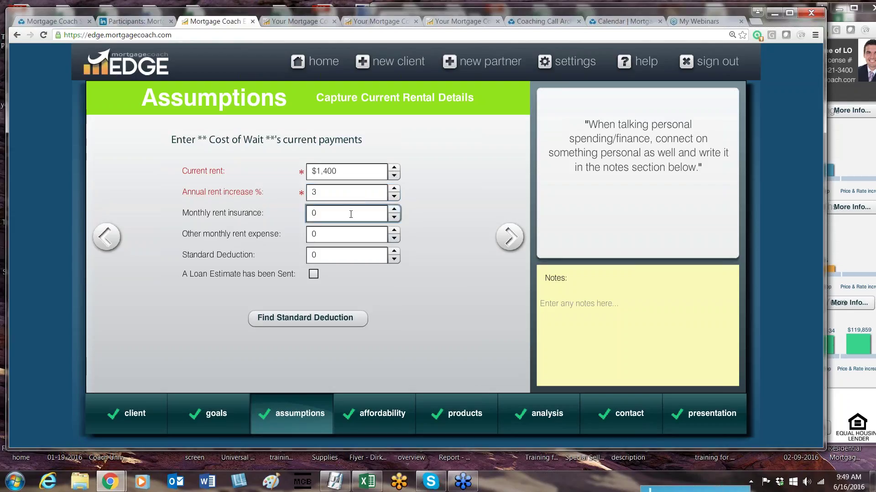
{"action": "double_click", "coordinate": [351, 215]}
{"action": "type", "text": "50"}
{"action": "key", "text": "Tab"}
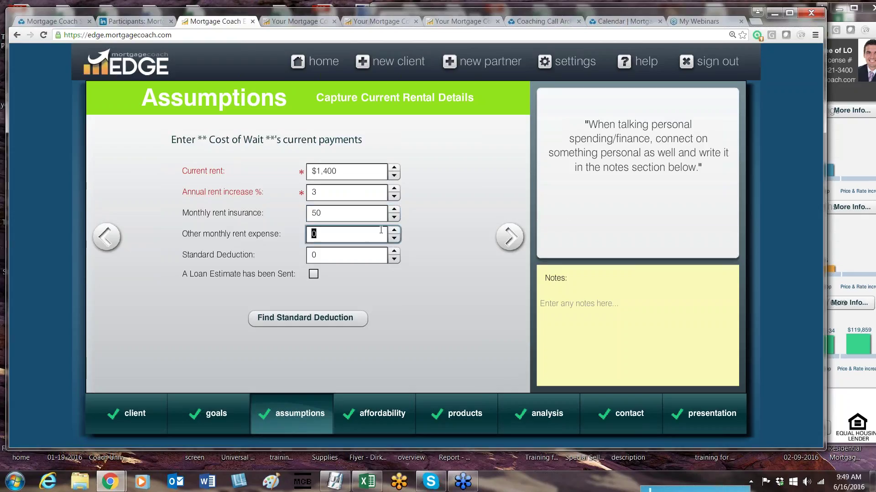
{"action": "left_click", "coordinate": [366, 261]}
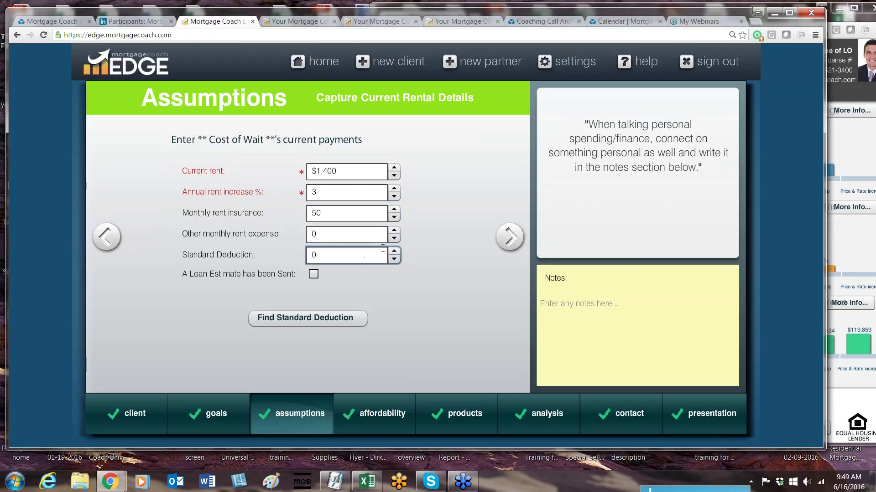
Step: Start the IRS standard deduction interview and answer 2015 as the tax year
{"action": "left_click", "coordinate": [335, 323]}
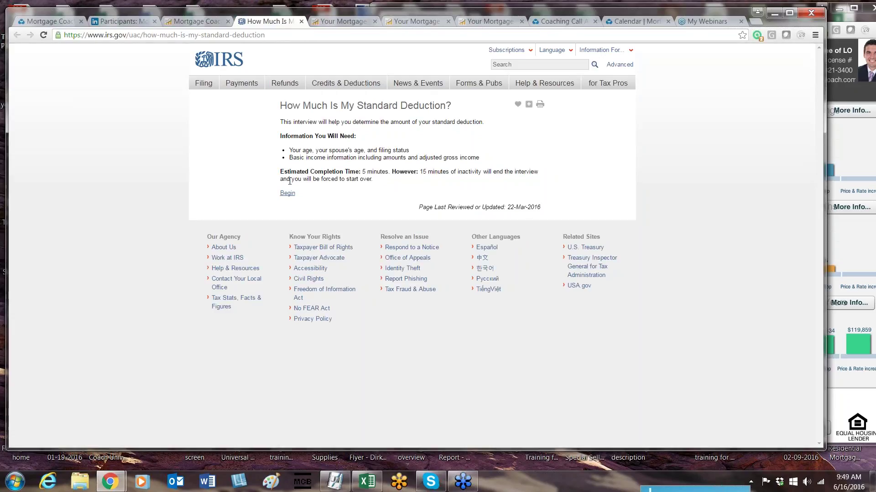
{"action": "left_click", "coordinate": [288, 193]}
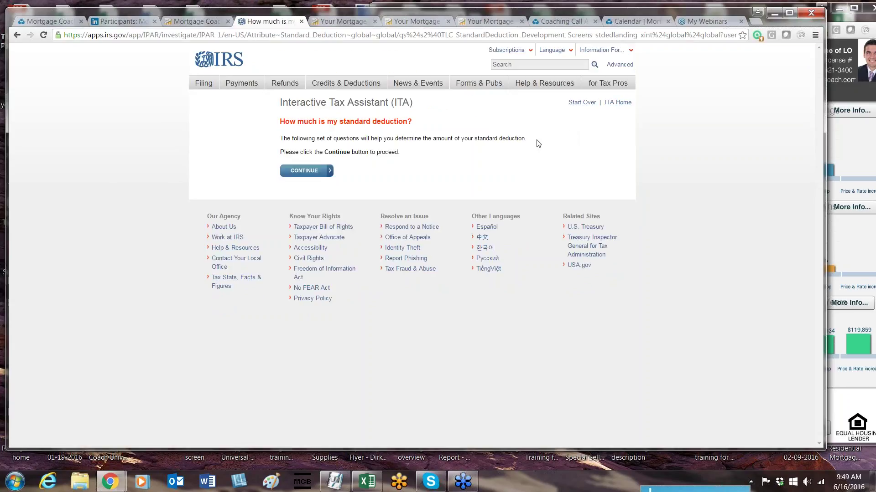
{"action": "left_click", "coordinate": [323, 172]}
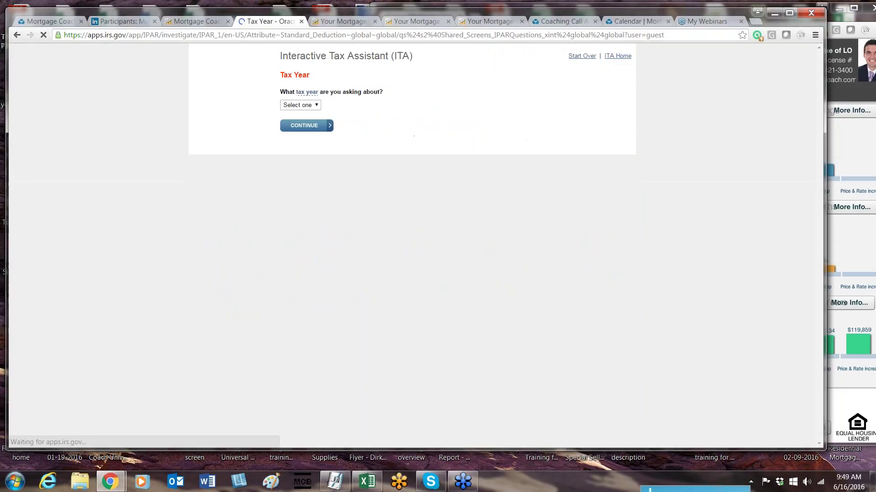
{"action": "left_click", "coordinate": [314, 153]}
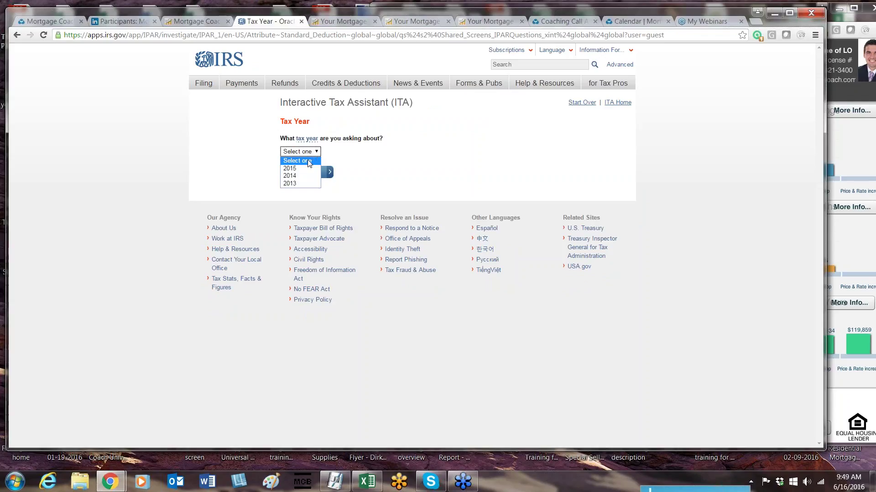
{"action": "left_click", "coordinate": [306, 168]}
{"action": "left_click", "coordinate": [307, 172]}
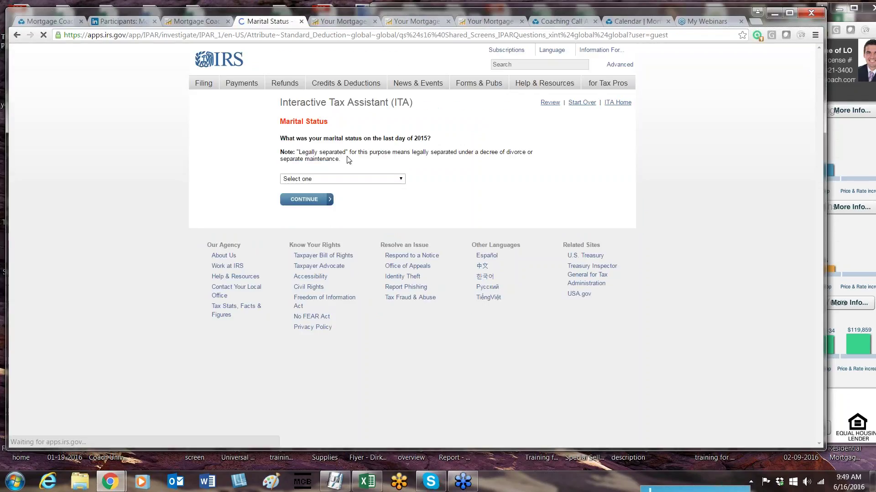
Step: Answer Single for marital and filing status, and Yes to a 12-month return
{"action": "left_click", "coordinate": [351, 179]}
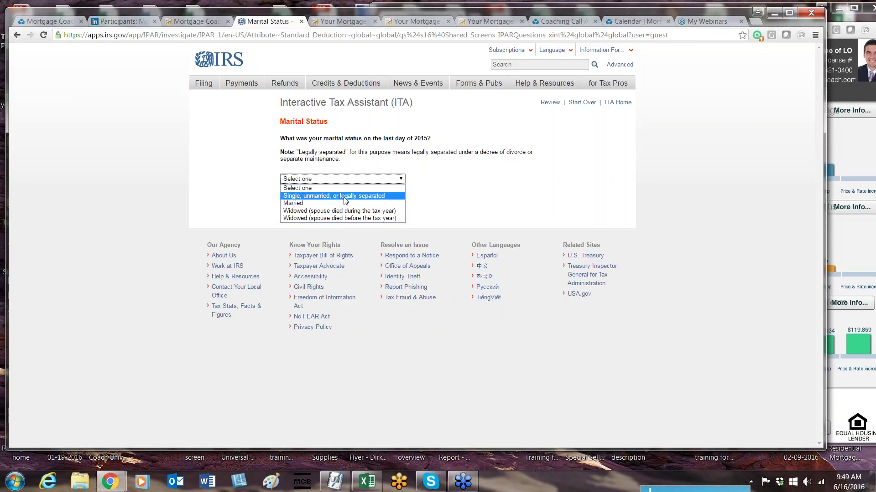
{"action": "left_click", "coordinate": [343, 197]}
{"action": "left_click", "coordinate": [305, 199]}
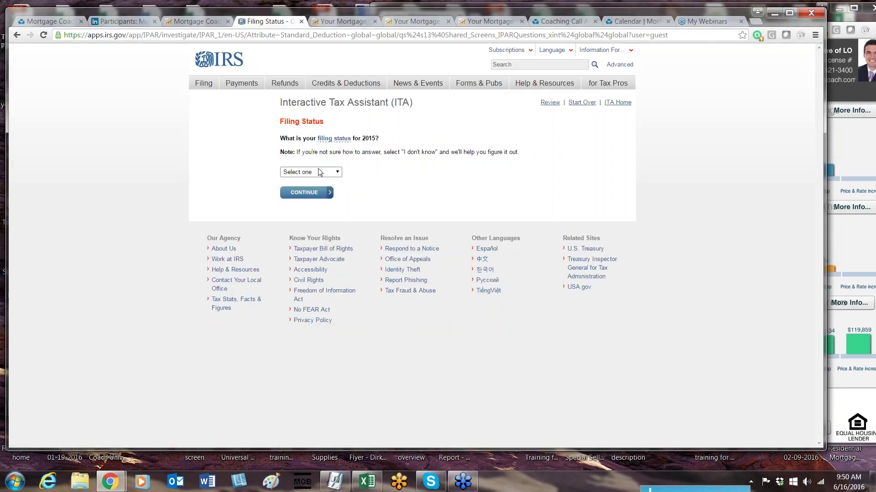
{"action": "left_click", "coordinate": [322, 172]}
{"action": "left_click", "coordinate": [321, 189]}
{"action": "left_click", "coordinate": [304, 193]}
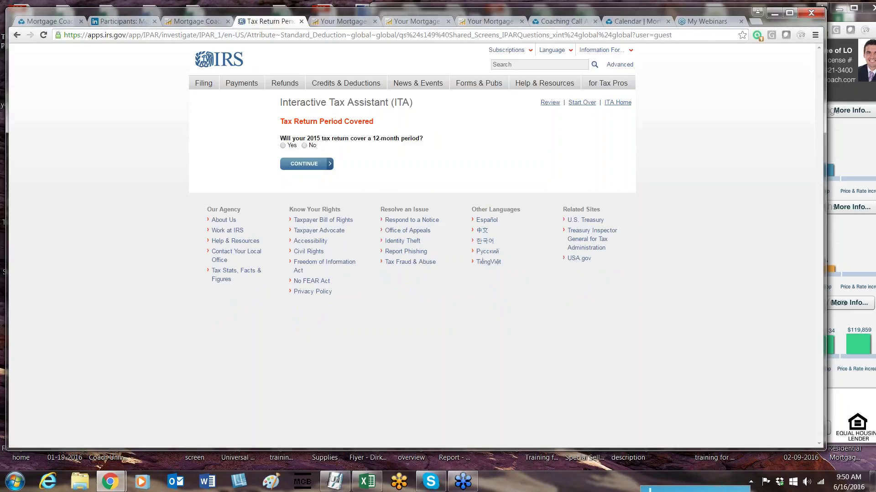
{"action": "left_click", "coordinate": [287, 146]}
{"action": "left_click", "coordinate": [297, 163]}
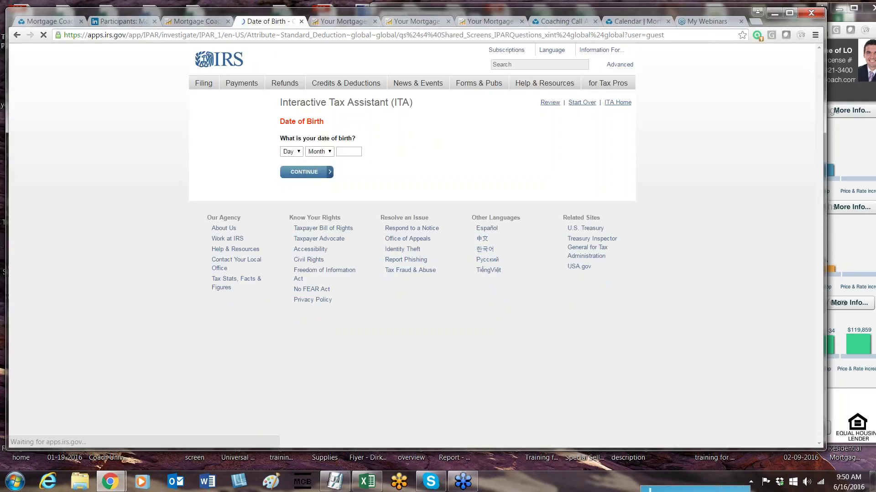
Step: Enter a date of birth with birth year 1971
{"action": "left_click", "coordinate": [299, 153]}
{"action": "left_click", "coordinate": [290, 183]}
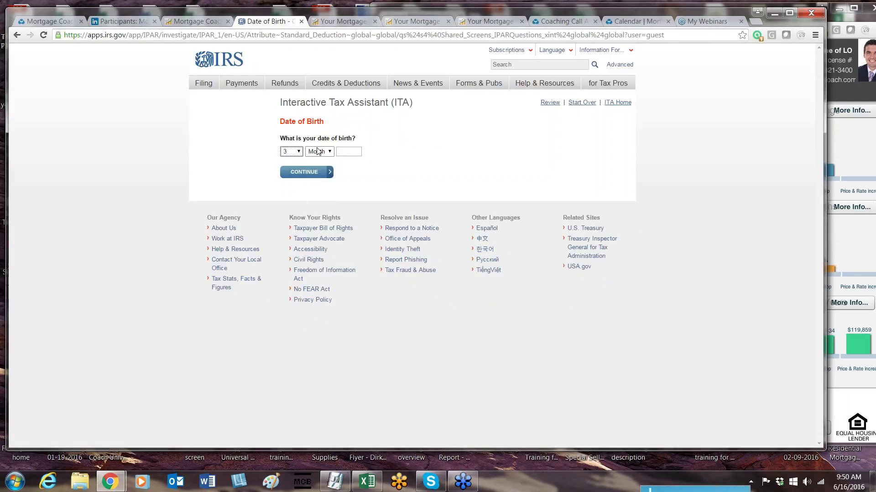
{"action": "left_click", "coordinate": [314, 152]}
{"action": "left_click", "coordinate": [314, 206]}
{"action": "left_click", "coordinate": [353, 148]}
{"action": "type", "text": "1971"}
{"action": "left_click", "coordinate": [316, 172]}
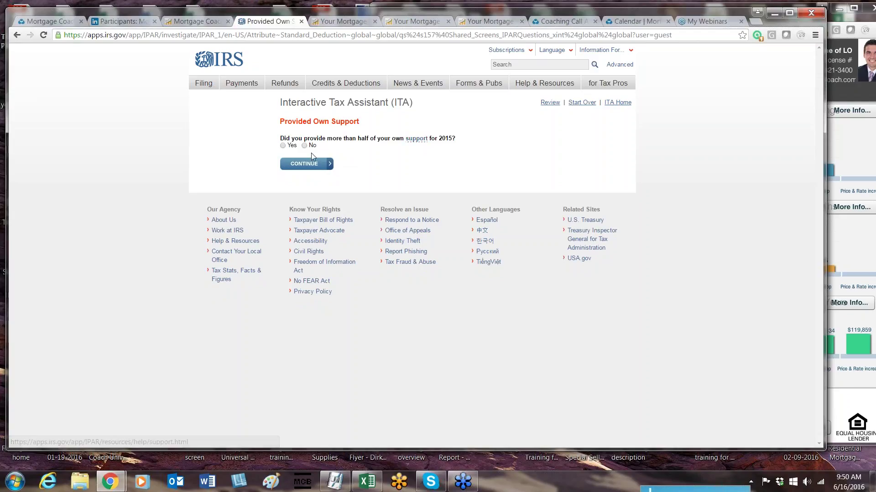
Step: Answer Yes to own support and No to blindness to get the $6,300 deduction
{"action": "left_click", "coordinate": [283, 145]}
{"action": "left_click", "coordinate": [302, 164]}
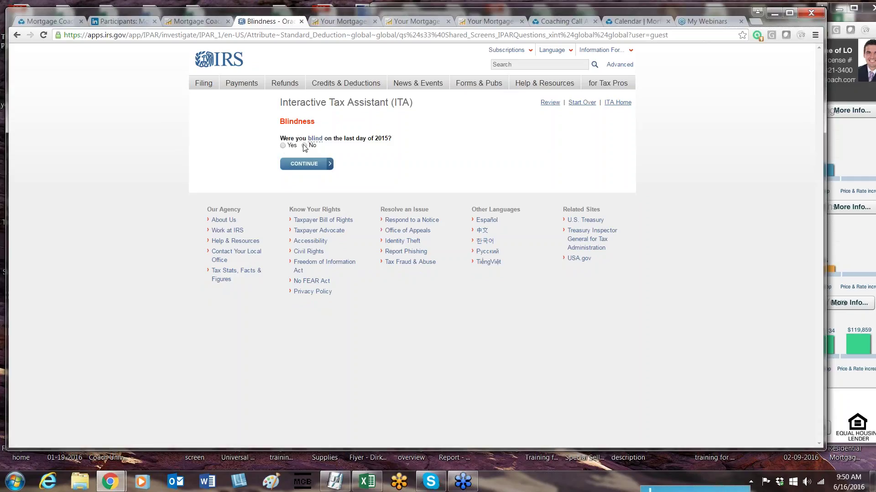
{"action": "left_click", "coordinate": [305, 145]}
{"action": "left_click", "coordinate": [304, 163]}
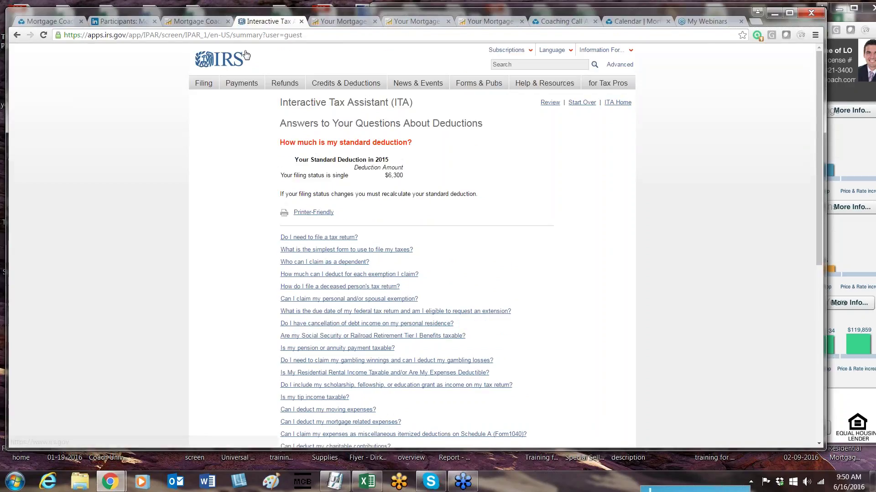
Step: Set the Standard Deduction in the mortgage assumptions to 6300
{"action": "left_click", "coordinate": [203, 21]}
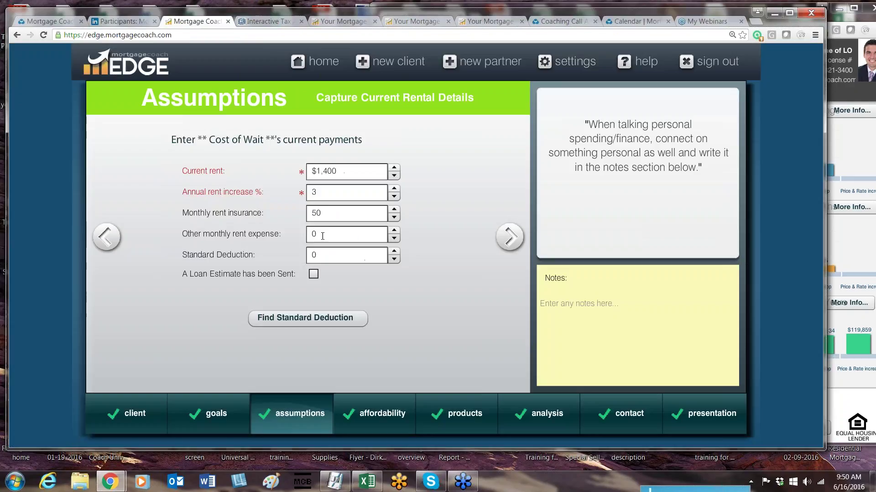
{"action": "key", "text": "Tab"}
{"action": "type", "text": "69"}
{"action": "key", "text": "BackSpace"}
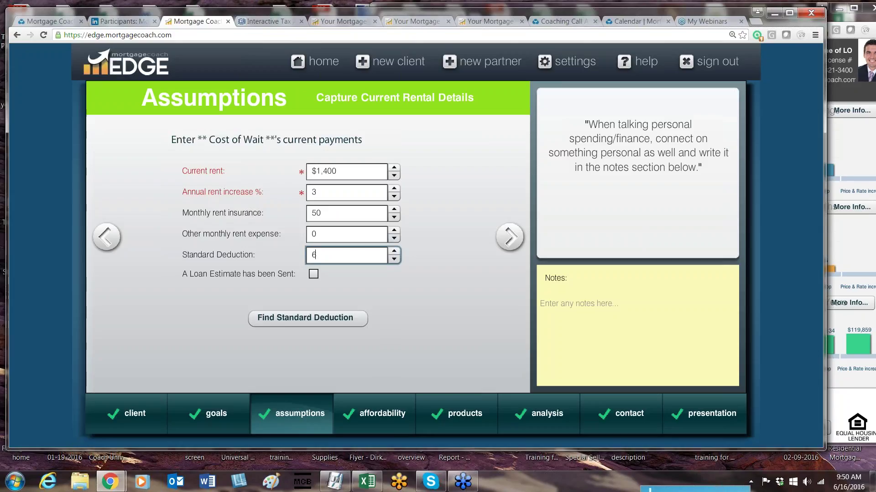
{"action": "type", "text": "300"}
{"action": "key", "text": "Tab"}
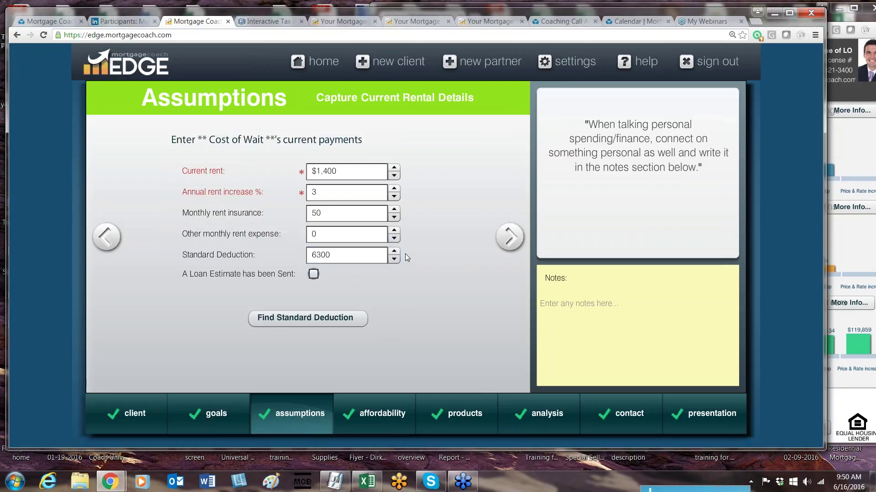
Step: Pass through affordability ($95,000 income, 28% tax bracket) to the Rent vs Own presentation setup
{"action": "left_click", "coordinate": [510, 237]}
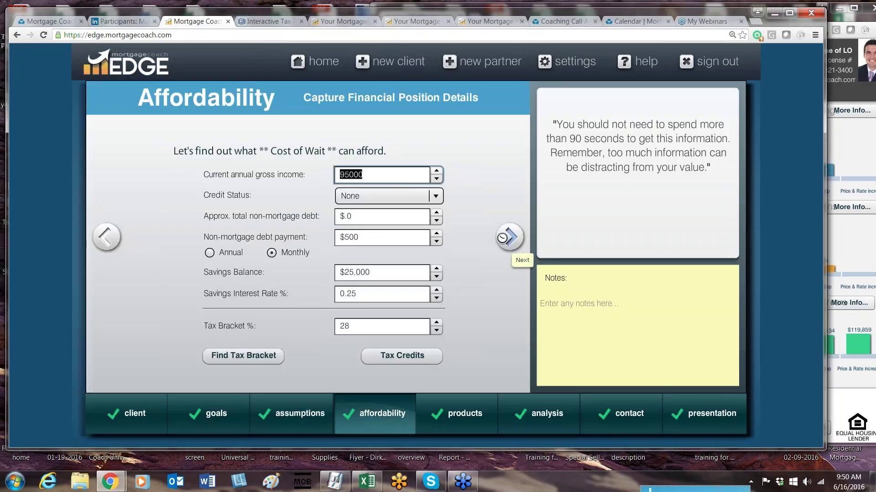
{"action": "left_click", "coordinate": [363, 326]}
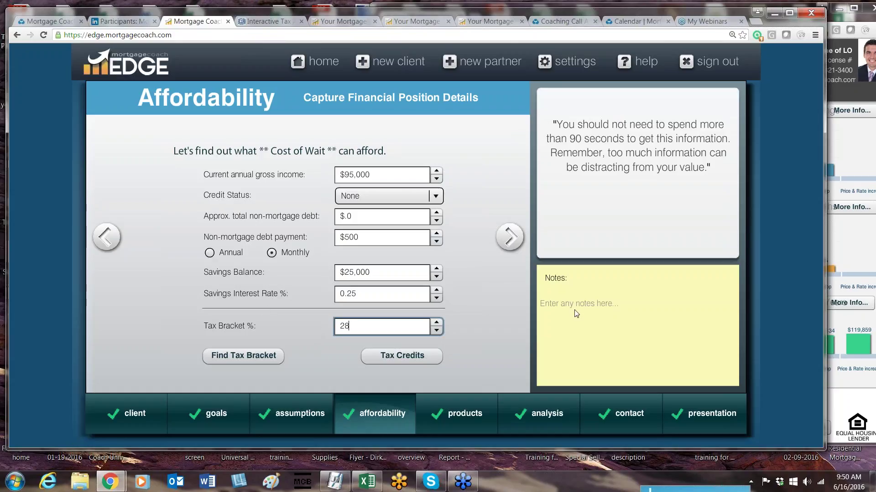
{"action": "mouse_move", "coordinate": [712, 413]}
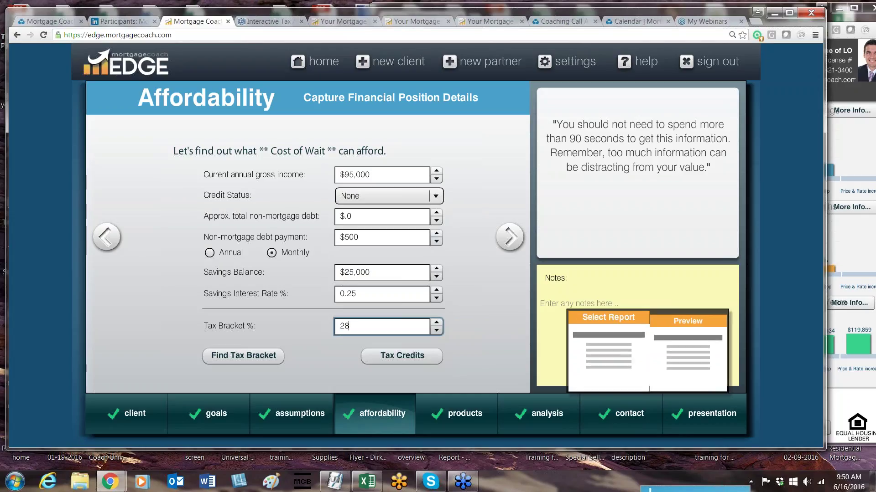
{"action": "left_click", "coordinate": [607, 351]}
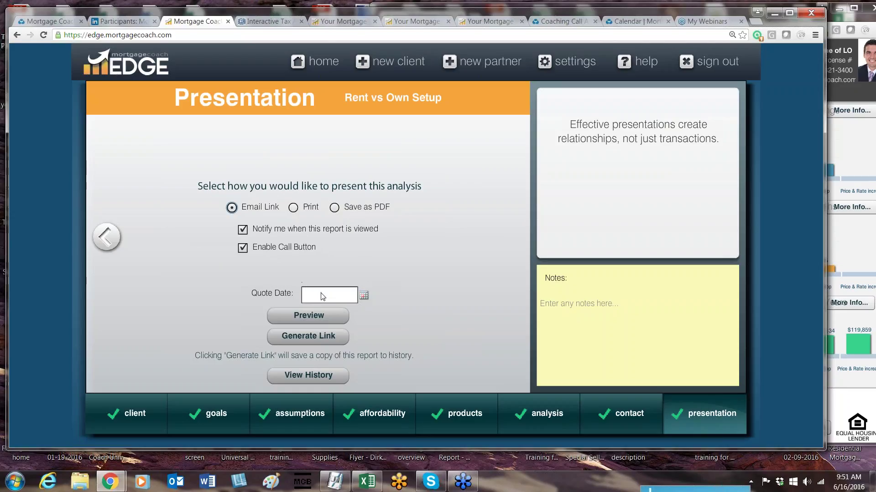
Step: Pick June 16, 2016 as the quote date and preview the Rent vs. Own report
{"action": "mouse_move", "coordinate": [321, 293]}
{"action": "left_click", "coordinate": [363, 296]}
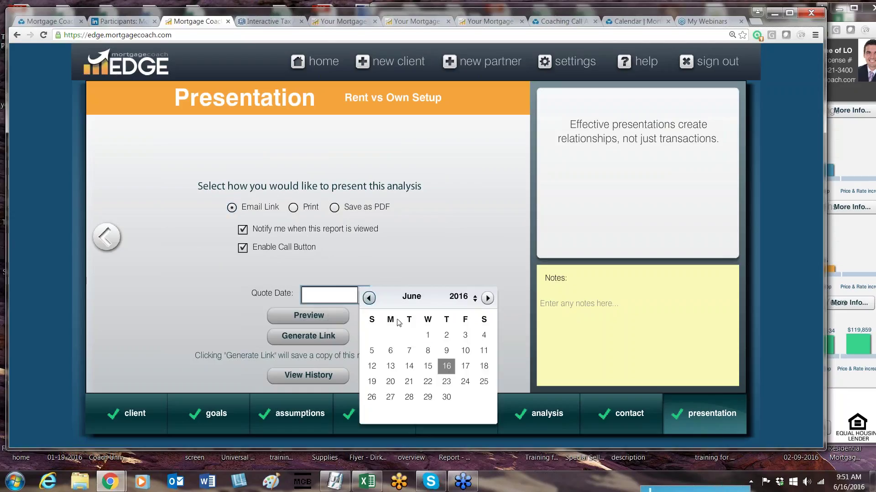
{"action": "left_click", "coordinate": [446, 367]}
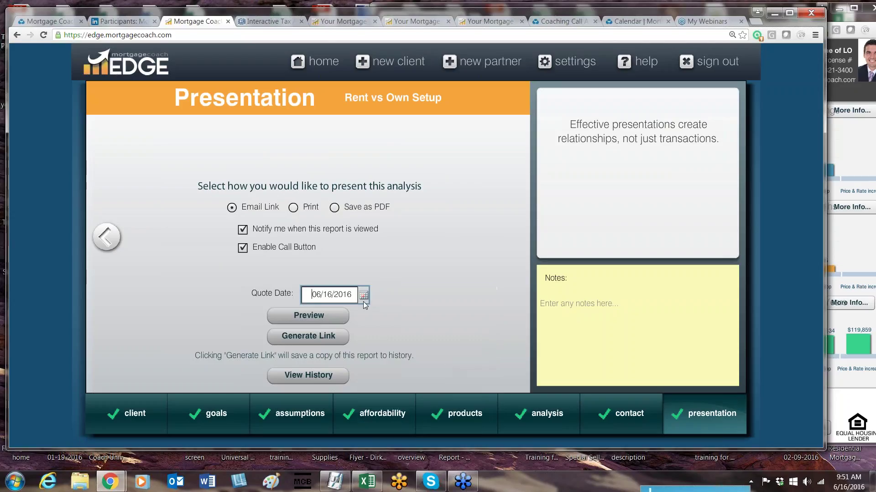
{"action": "left_click", "coordinate": [306, 317]}
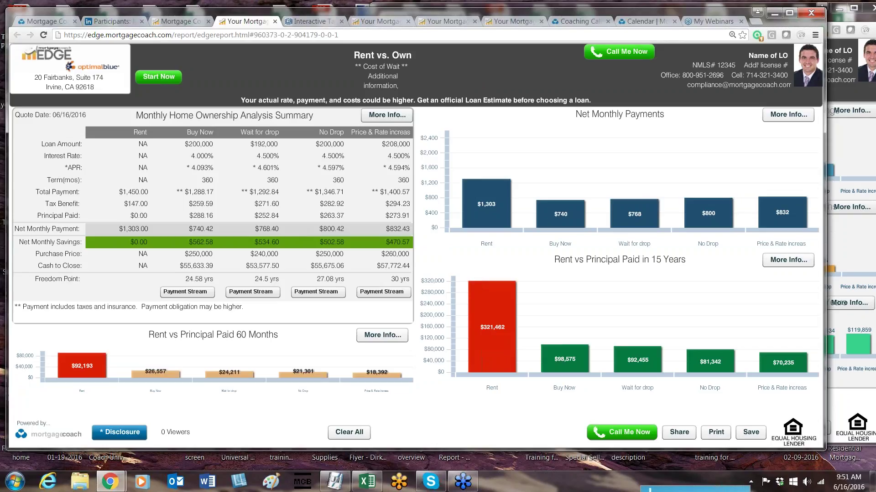
Step: Highlight the Total Payment label and the Rent, Buy Now, Wait, No Drop and Price & Rate totals
{"action": "left_click", "coordinate": [53, 193]}
{"action": "left_click", "coordinate": [119, 193]}
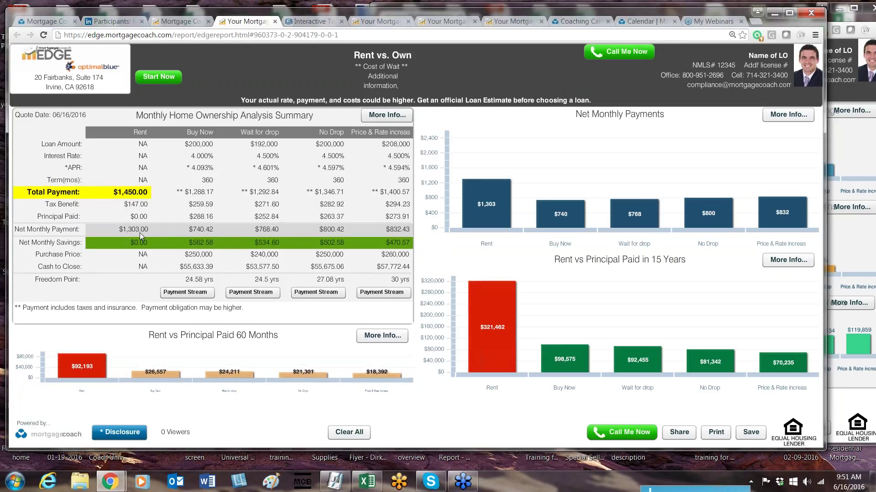
{"action": "left_click", "coordinate": [191, 192]}
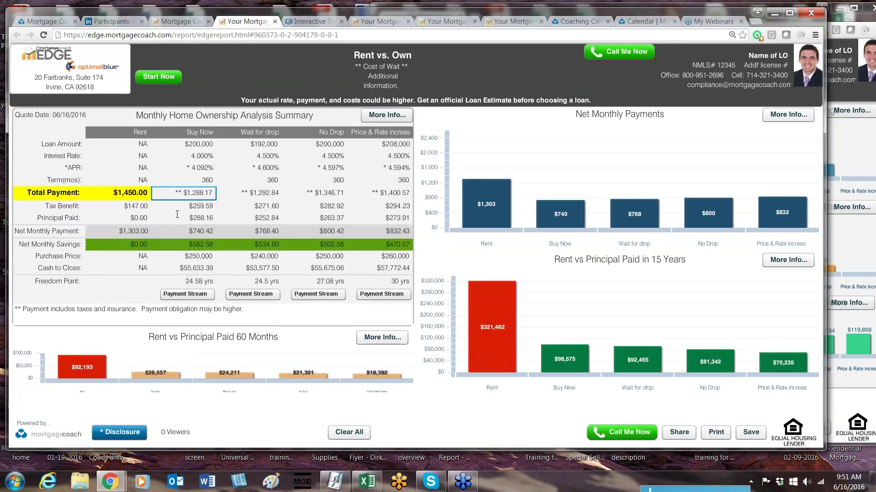
{"action": "left_click", "coordinate": [191, 192]}
{"action": "left_click", "coordinate": [255, 192]}
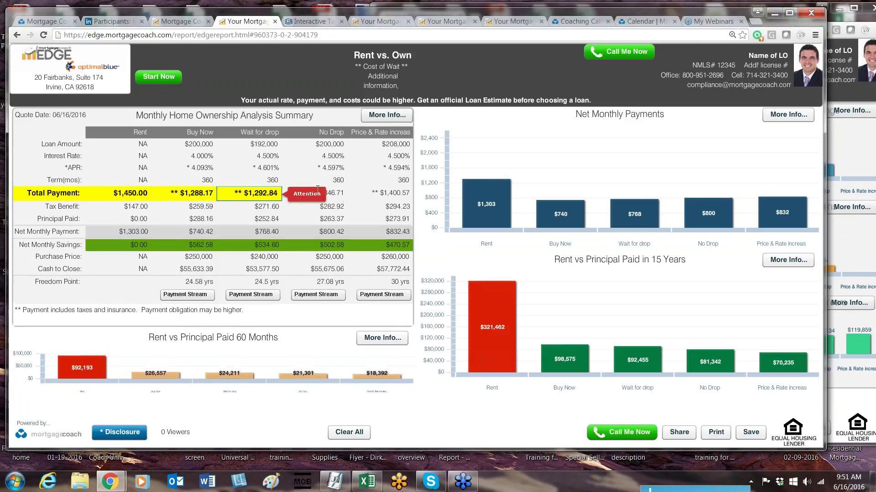
{"action": "left_click", "coordinate": [325, 192]}
{"action": "left_click", "coordinate": [396, 192]}
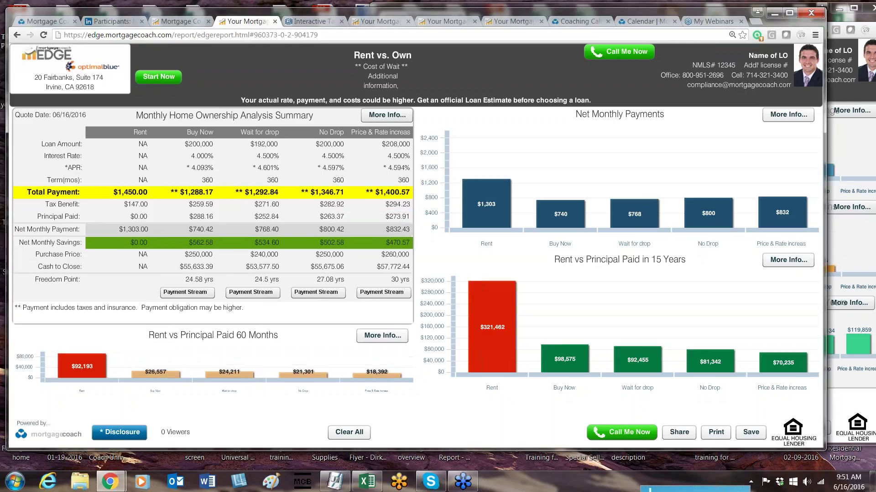
{"action": "mouse_move", "coordinate": [407, 192]}
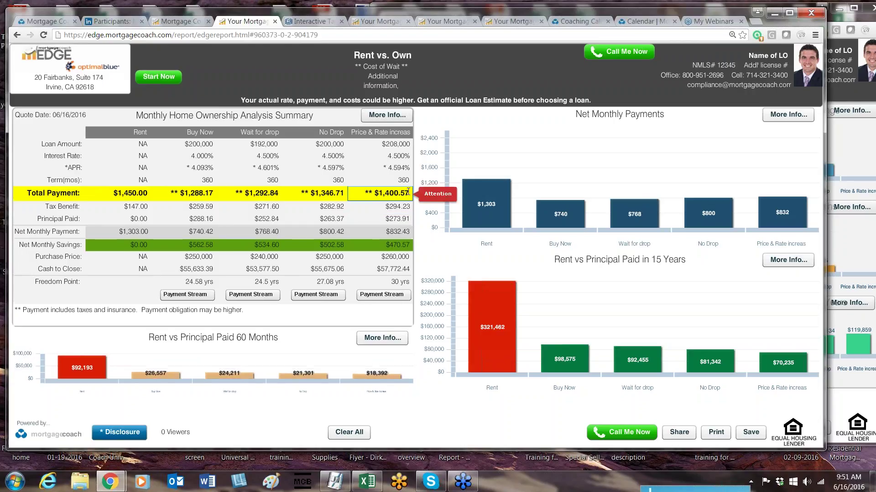
{"action": "left_click", "coordinate": [142, 193]}
{"action": "mouse_move", "coordinate": [474, 217]}
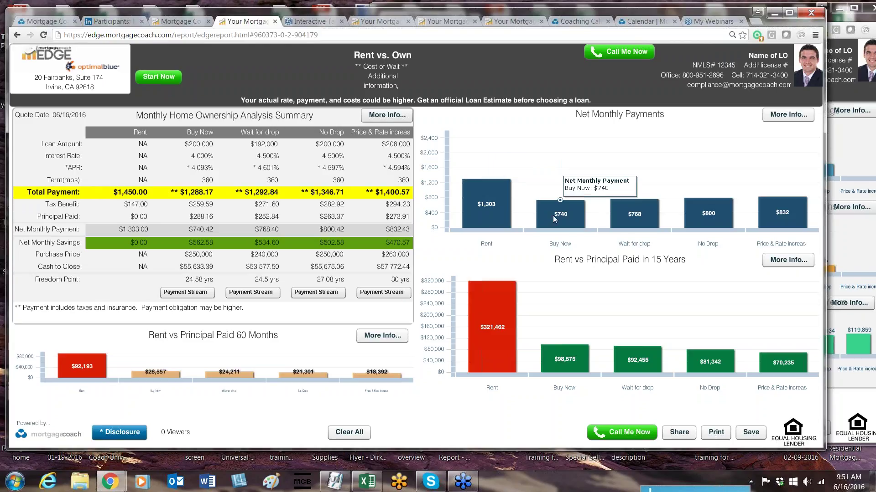
{"action": "mouse_move", "coordinate": [625, 212]}
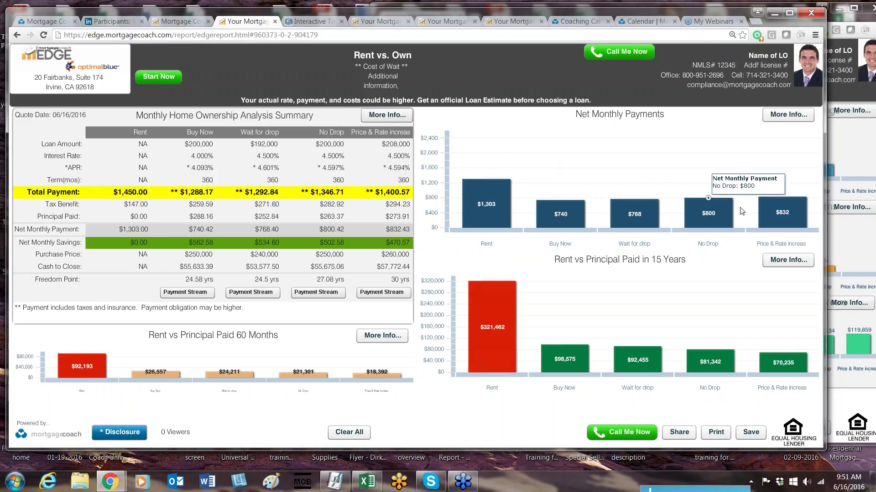
{"action": "mouse_move", "coordinate": [784, 212]}
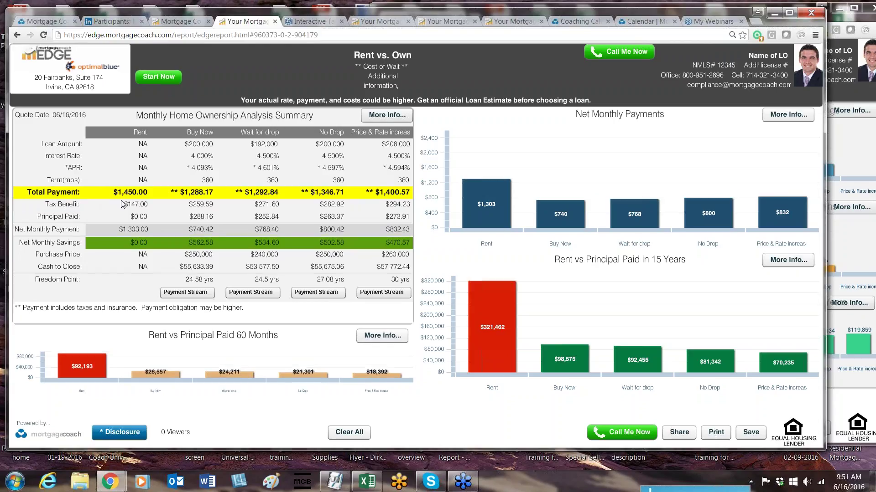
Step: Highlight Rent and Buy Now tax benefit ($147.00, $259.59) and principal paid ($0.00, $288.16)
{"action": "left_click", "coordinate": [135, 207]}
{"action": "key", "text": "Return"}
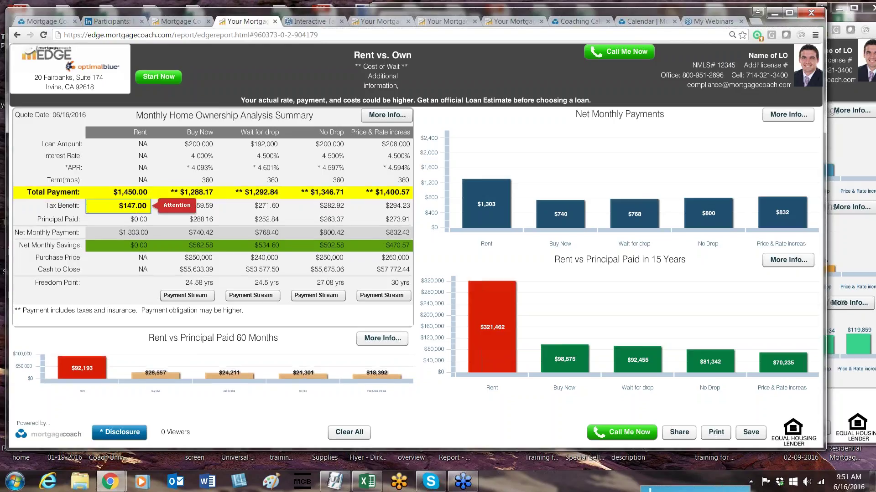
{"action": "left_click", "coordinate": [95, 226]}
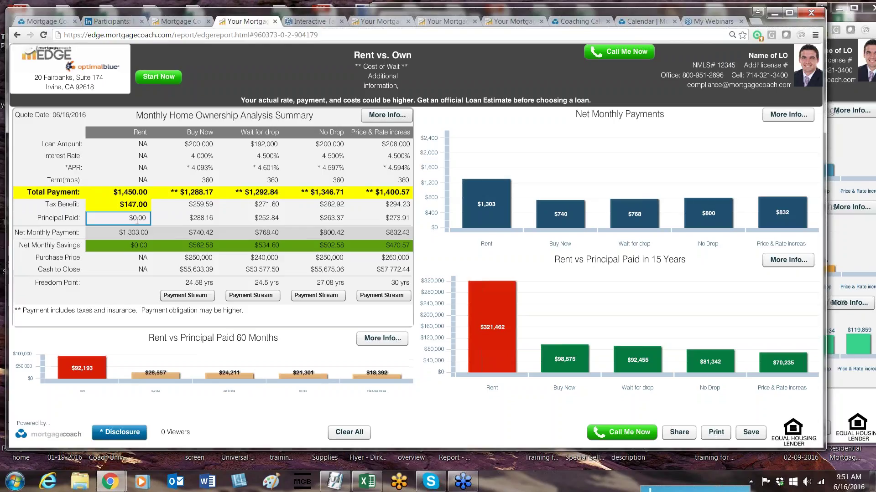
{"action": "key", "text": "Return"}
{"action": "left_click", "coordinate": [203, 218]}
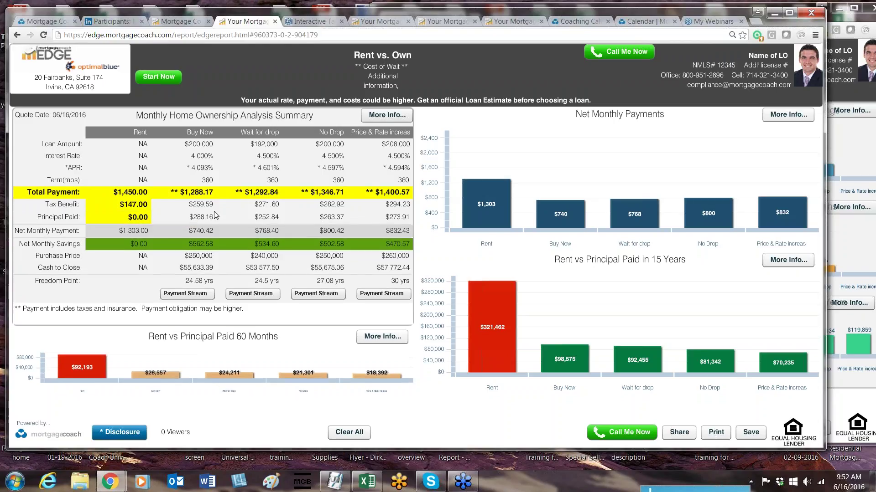
{"action": "key", "text": "Return"}
{"action": "left_click", "coordinate": [205, 206]}
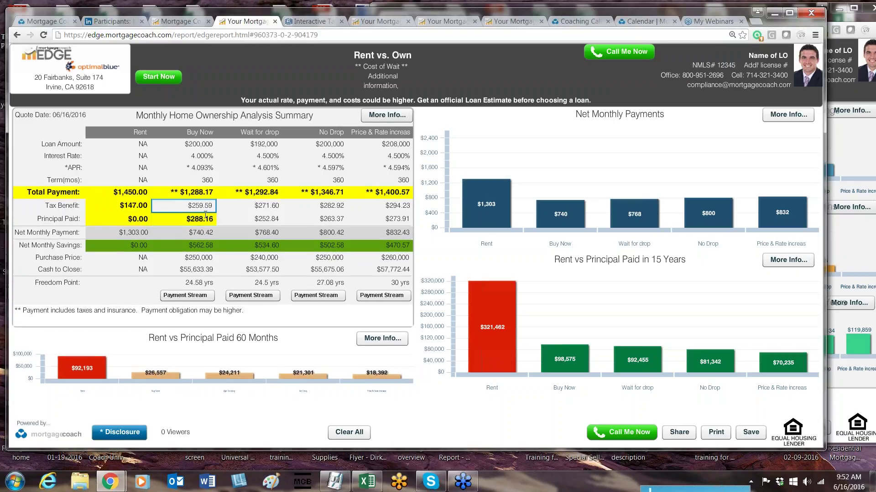
{"action": "key", "text": "Return"}
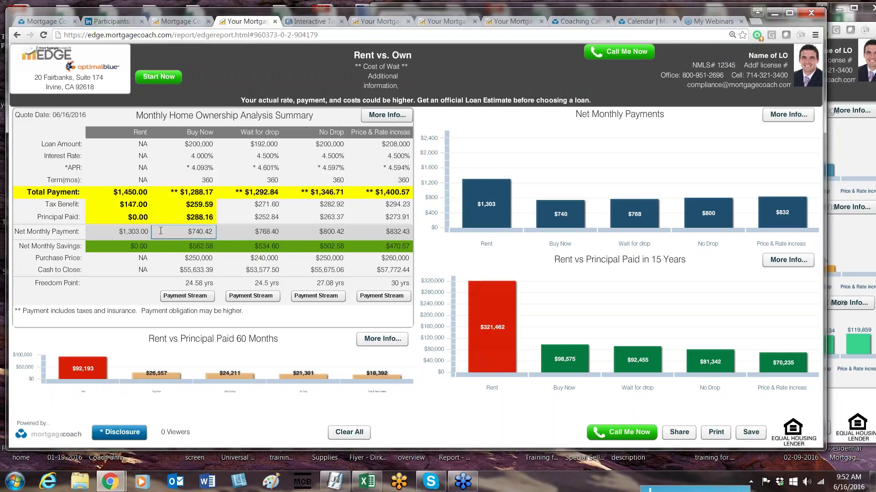
Step: Highlight the Rent and Buy Now net monthly payment values
{"action": "left_click", "coordinate": [86, 306]}
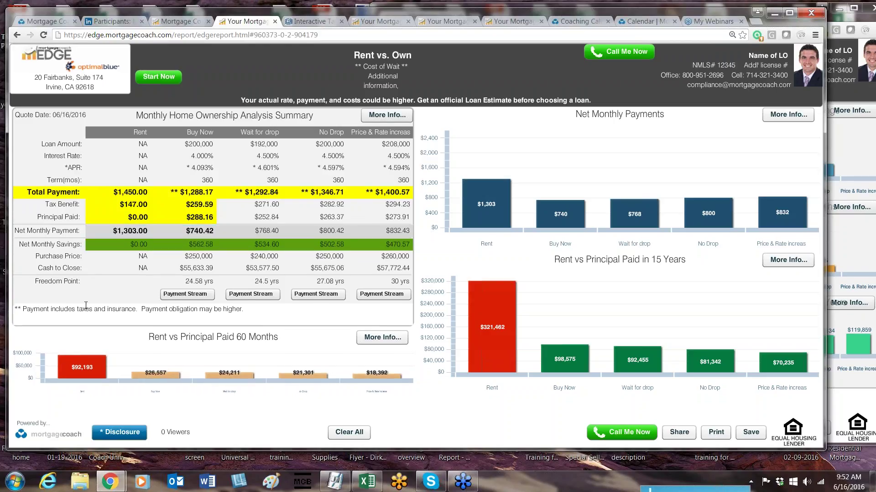
{"action": "left_click", "coordinate": [214, 193]}
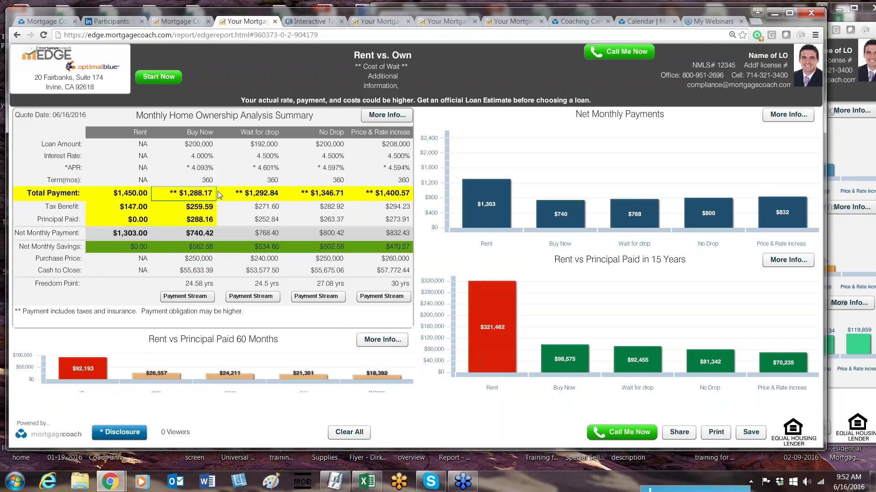
{"action": "left_click", "coordinate": [214, 190]}
{"action": "key", "text": "Return"}
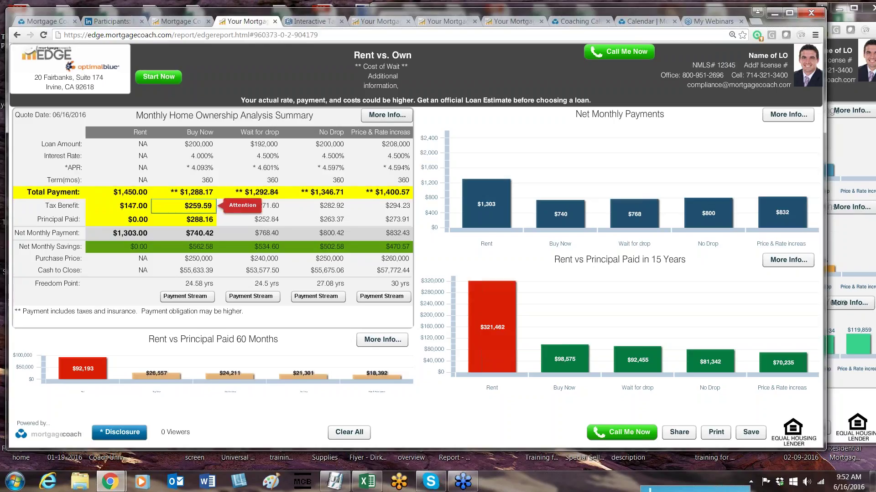
{"action": "left_click", "coordinate": [205, 218]}
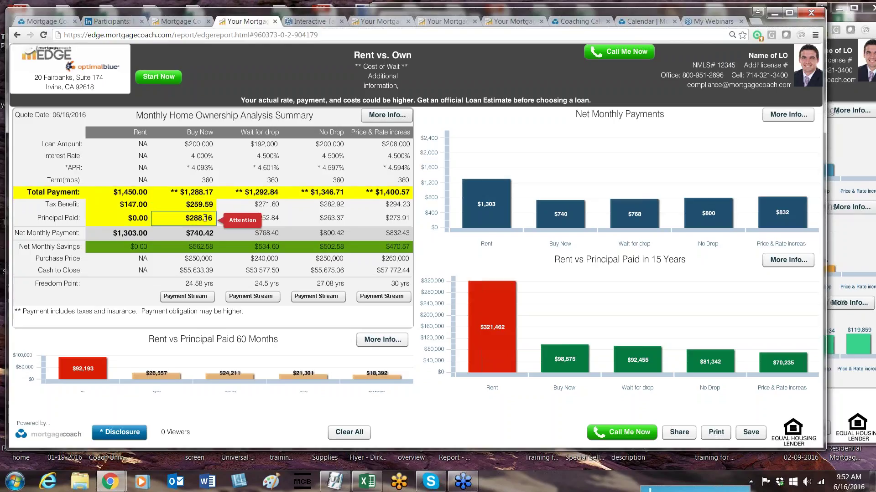
{"action": "left_click", "coordinate": [199, 232]}
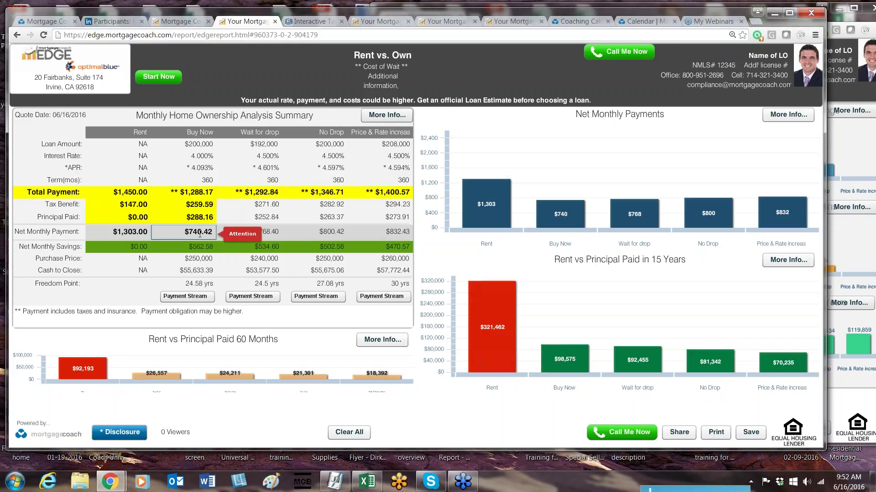
{"action": "key", "text": "Return"}
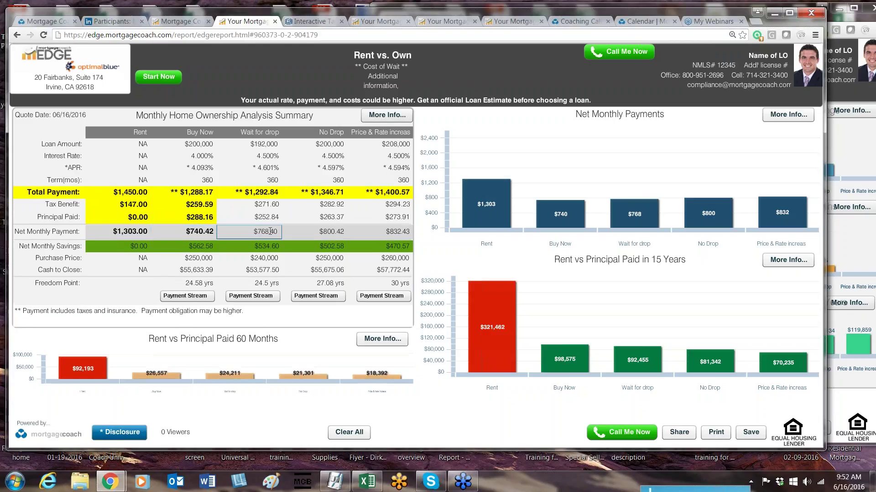
Step: Highlight the Wait, No Drop and Price & Rate net payments plus the Net Monthly Payment and Tax Benefit labels
{"action": "left_click", "coordinate": [331, 235]}
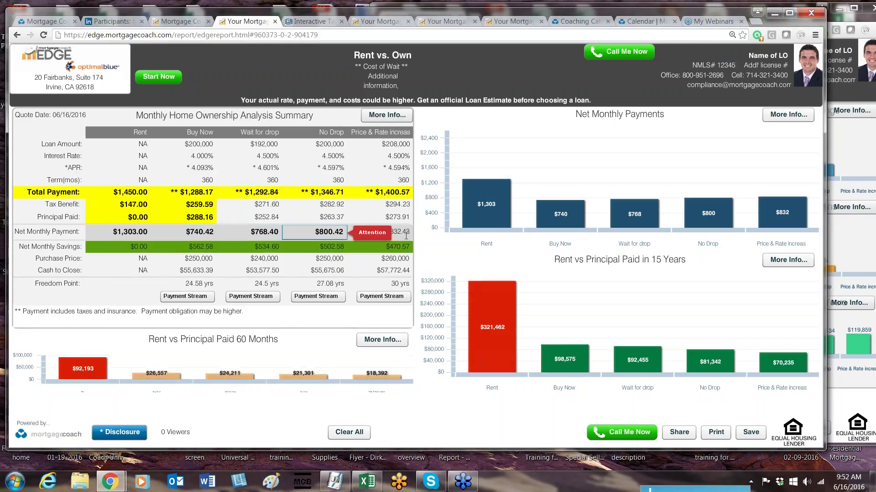
{"action": "key", "text": "Tab"}
{"action": "key", "text": "Return"}
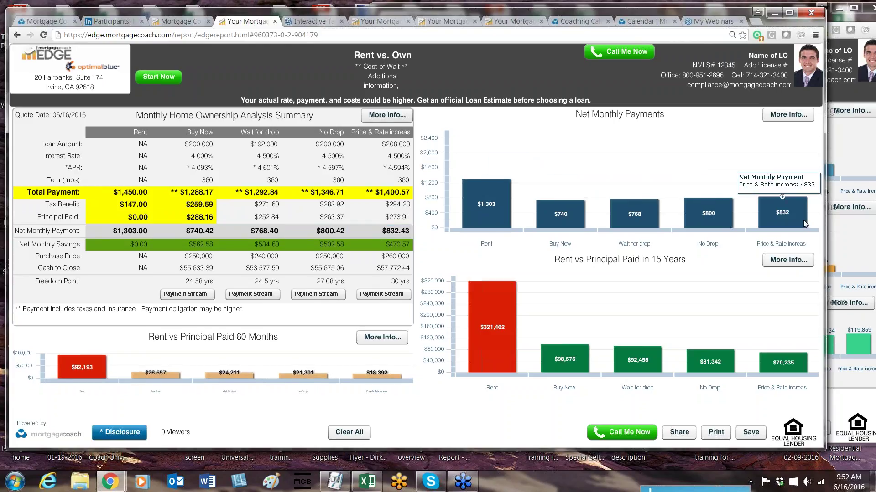
{"action": "left_click", "coordinate": [60, 233]}
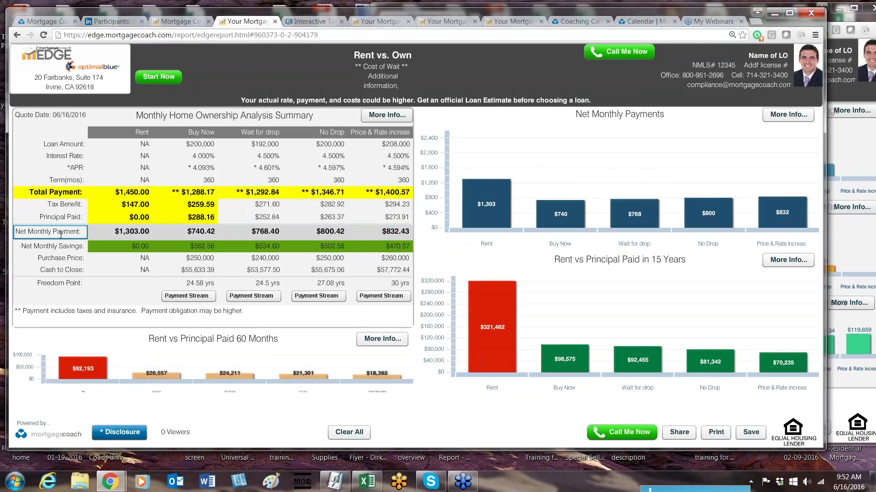
{"action": "left_click", "coordinate": [80, 203]}
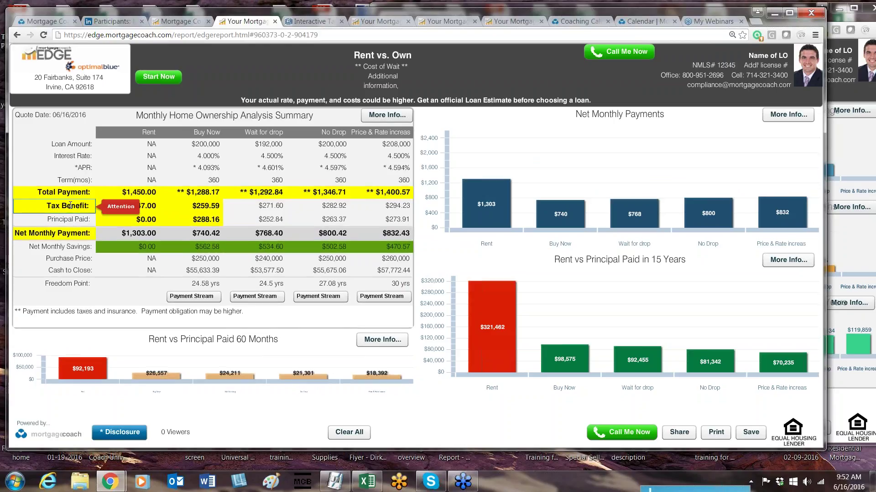
{"action": "left_click", "coordinate": [68, 219]}
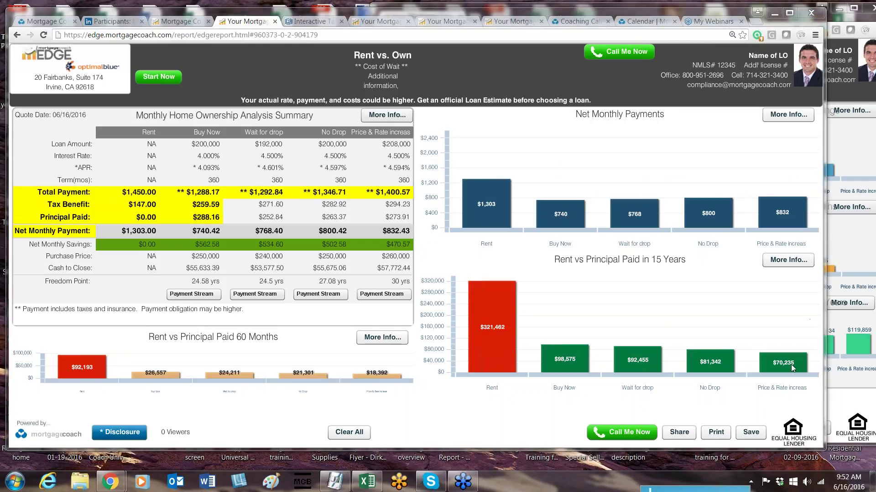
{"action": "left_click", "coordinate": [679, 433]}
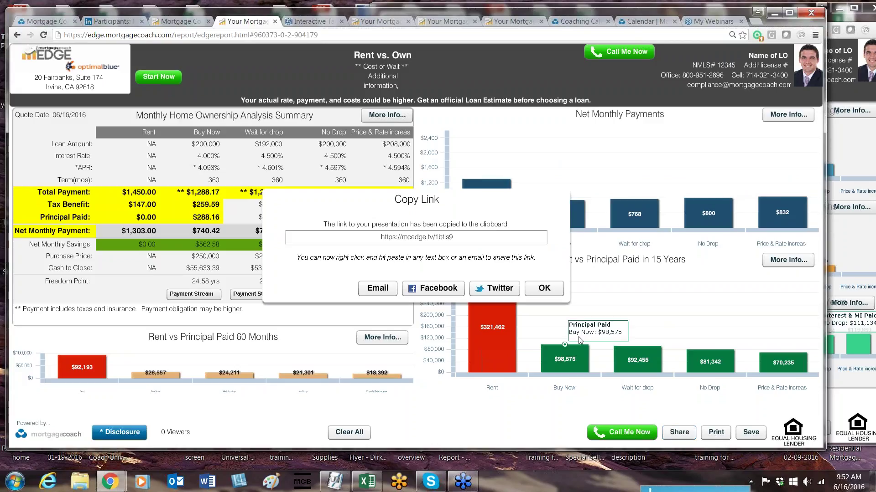
{"action": "left_click", "coordinate": [544, 288]}
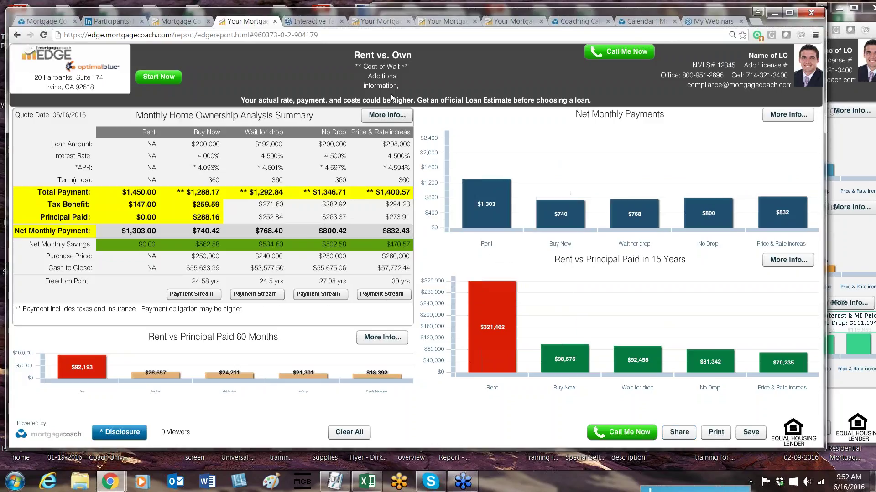
{"action": "left_click", "coordinate": [379, 19]}
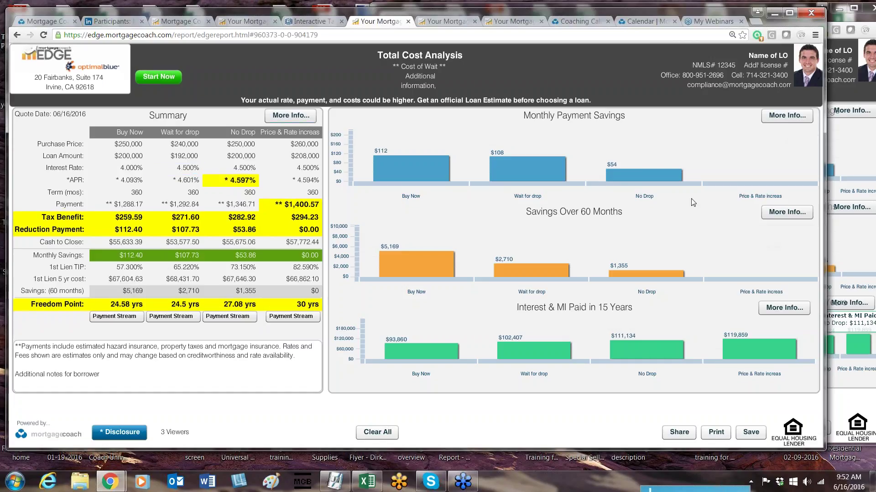
{"action": "left_click", "coordinate": [246, 21]}
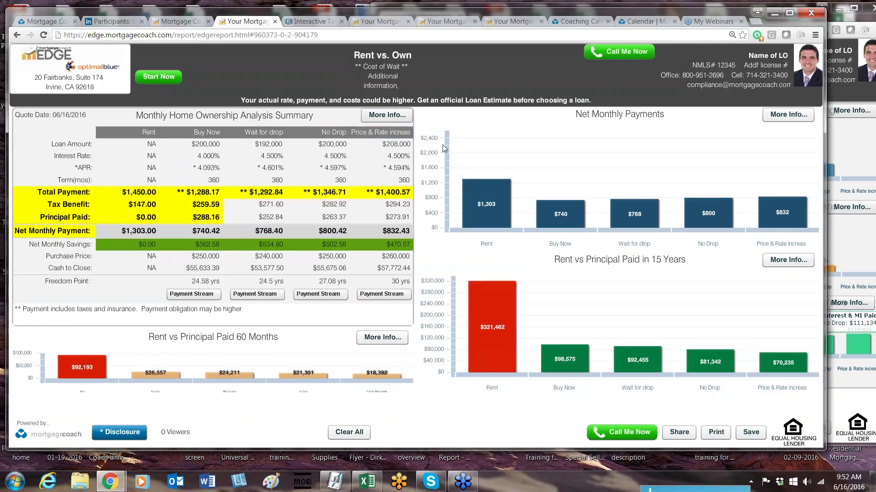
{"action": "left_click", "coordinate": [269, 205]}
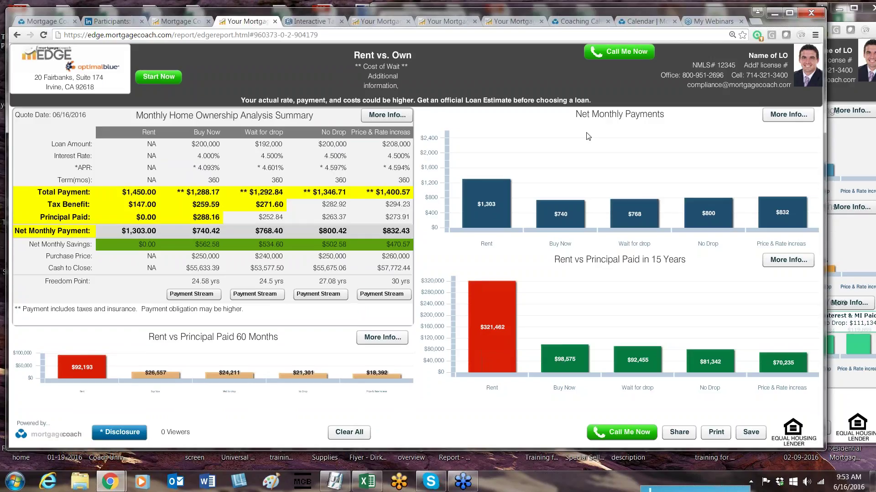
Step: From the home dashboard, list all saved clients
{"action": "left_click", "coordinate": [182, 22]}
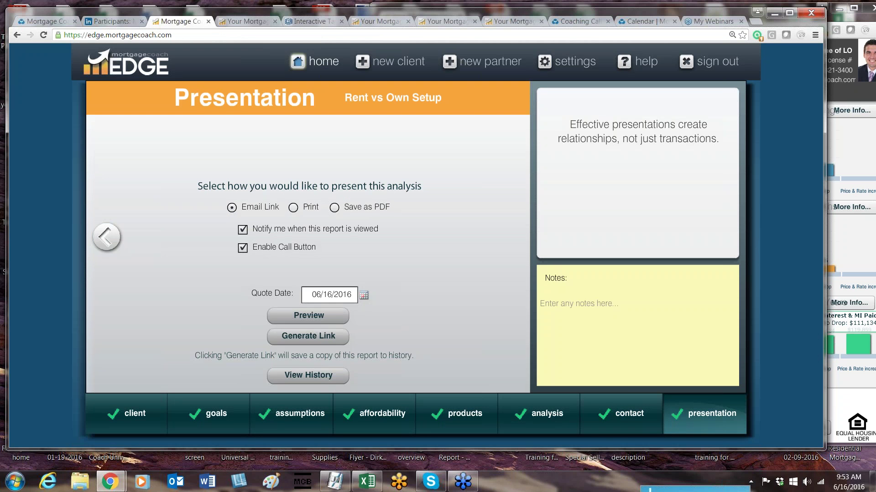
{"action": "left_click", "coordinate": [301, 61]}
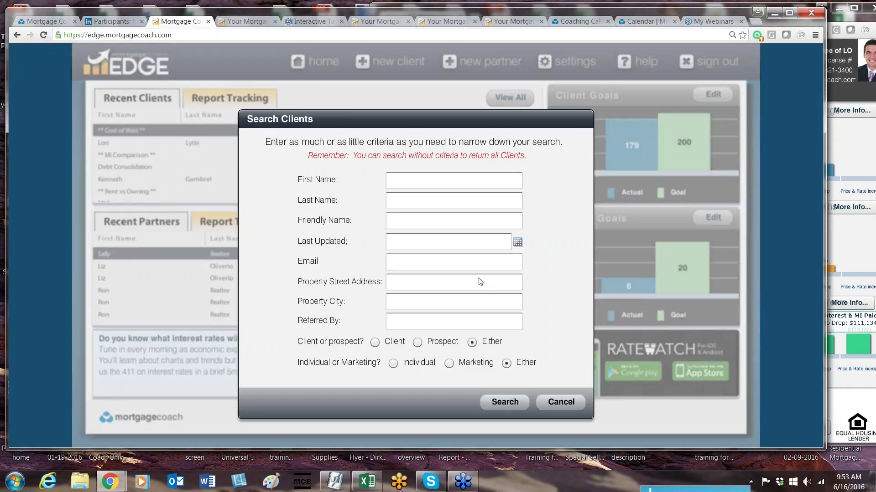
{"action": "left_click", "coordinate": [504, 402]}
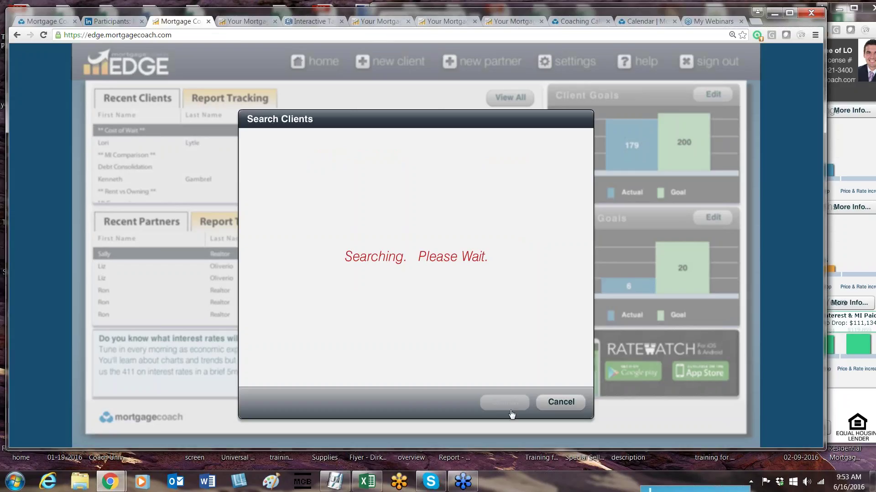
{"action": "left_click", "coordinate": [216, 137]}
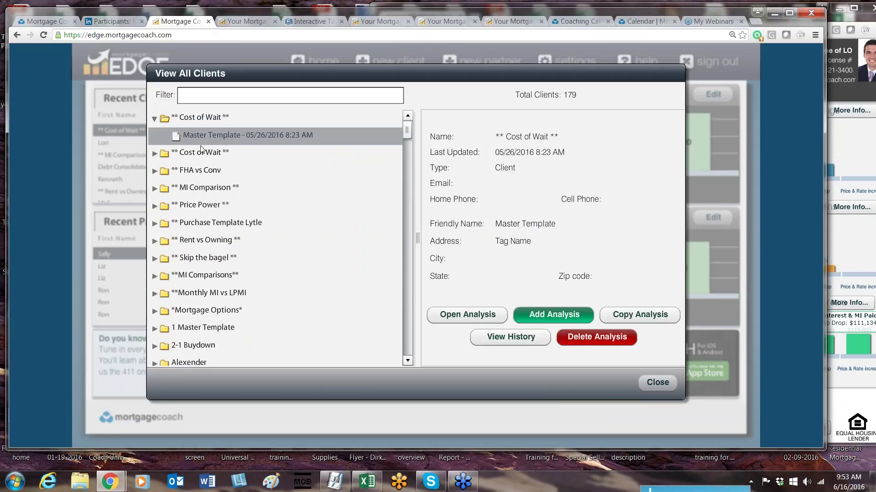
Step: Copy the Thurs Training 6-16-16 analysis under ** Cost of Wait ** to a New Client
{"action": "double_click", "coordinate": [201, 151]}
{"action": "left_click", "coordinate": [186, 170]}
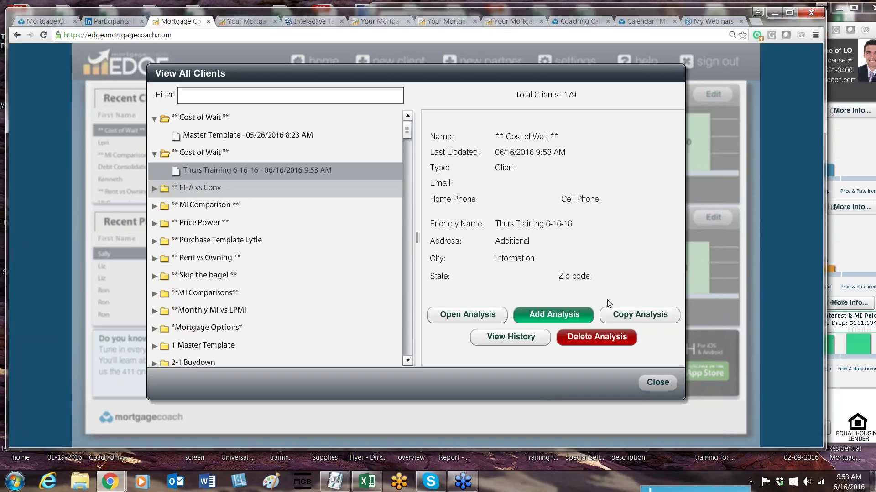
{"action": "left_click", "coordinate": [652, 320]}
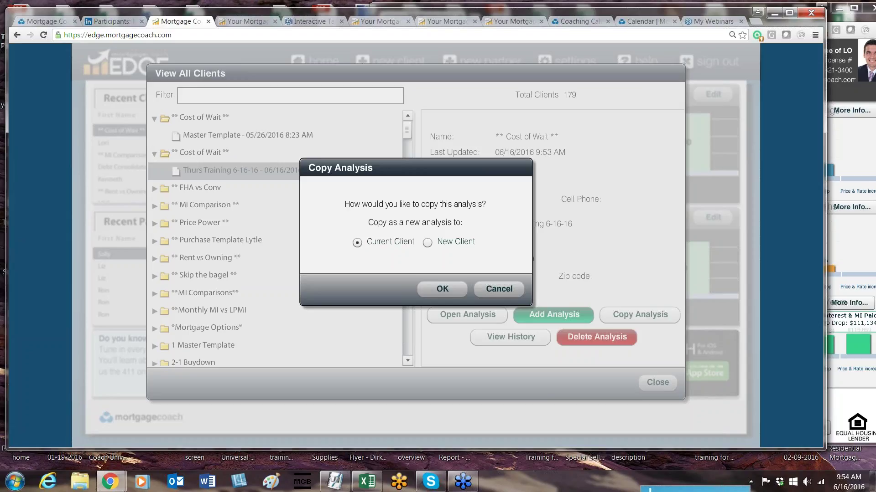
{"action": "left_click", "coordinate": [427, 243]}
Step: Confirm the copy and enter the new client's first and last name
{"action": "left_click", "coordinate": [447, 287]}
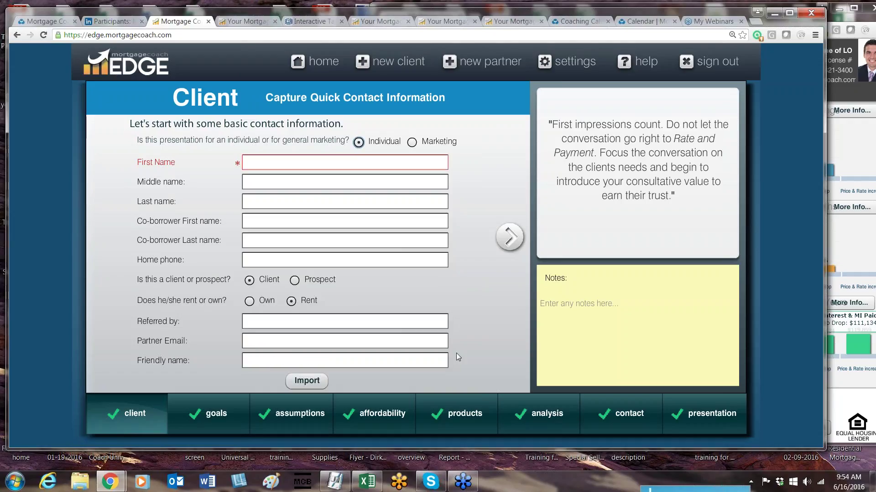
{"action": "mouse_move", "coordinate": [456, 417]}
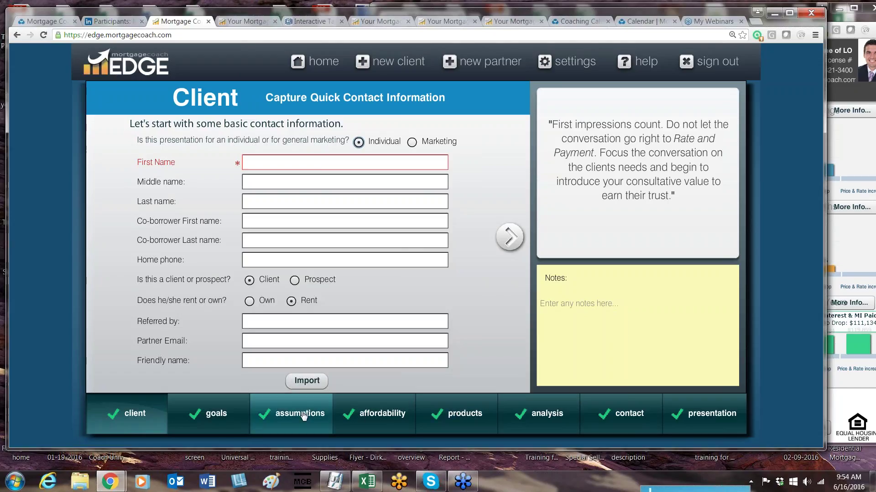
{"action": "mouse_move", "coordinate": [369, 415]}
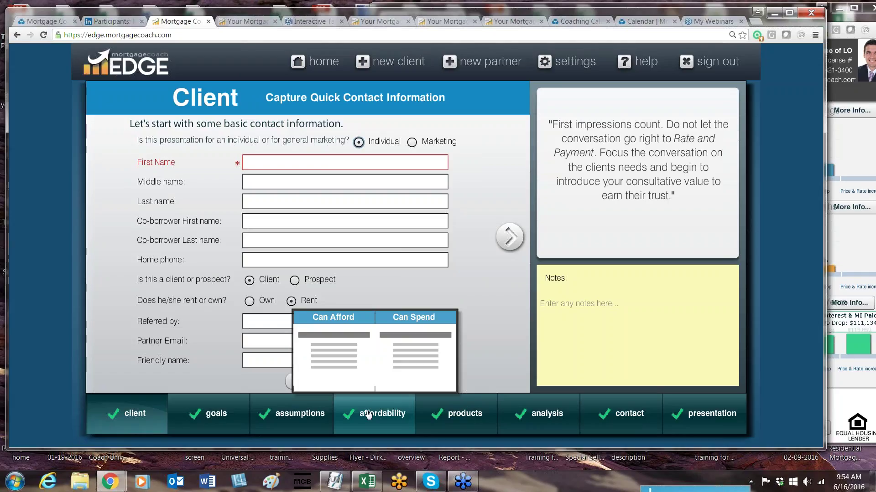
{"action": "left_click", "coordinate": [311, 159]}
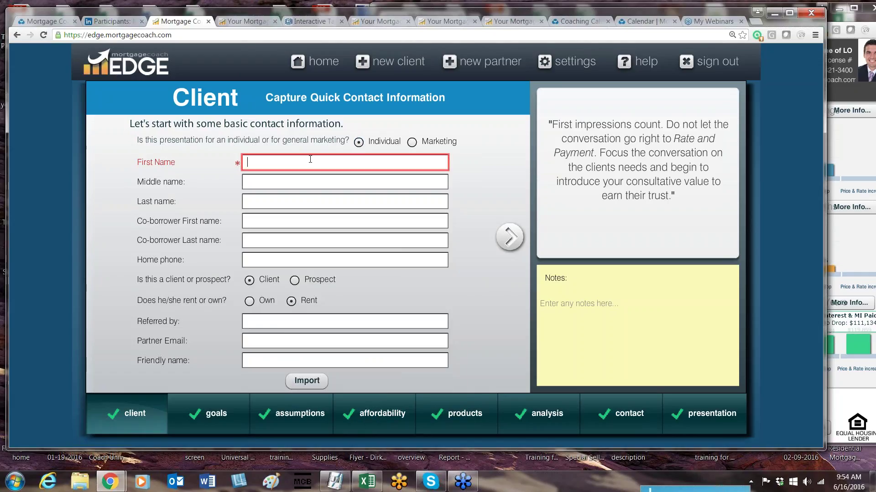
{"action": "key", "text": "Tab"}
{"action": "key", "text": "Tab"}
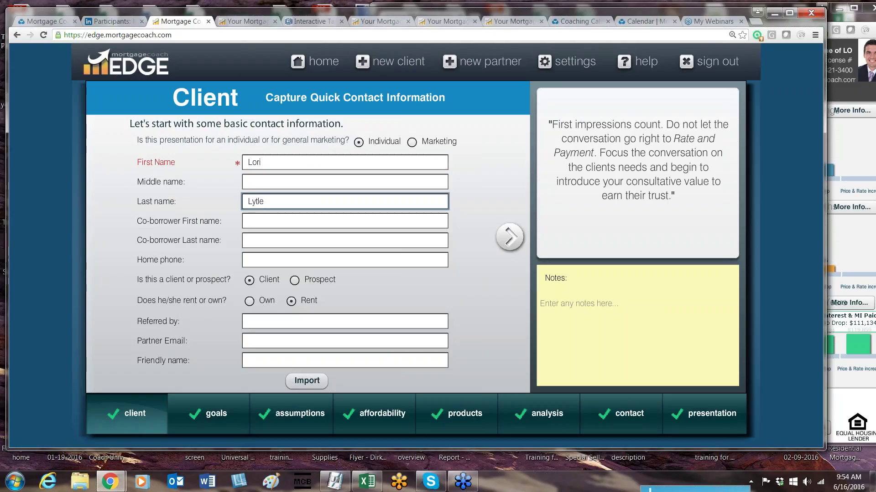
Step: Give the analysis the friendly name 'copied from Training fhurs', continue, and return home
{"action": "left_click", "coordinate": [324, 362]}
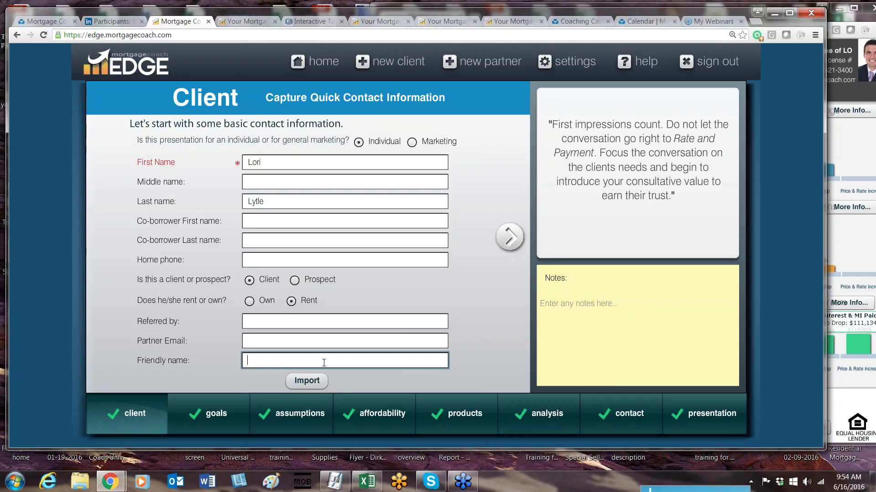
{"action": "type", "text": "copied"}
{"action": "type", "text": "from Training f"}
{"action": "type", "text": "hurs"}
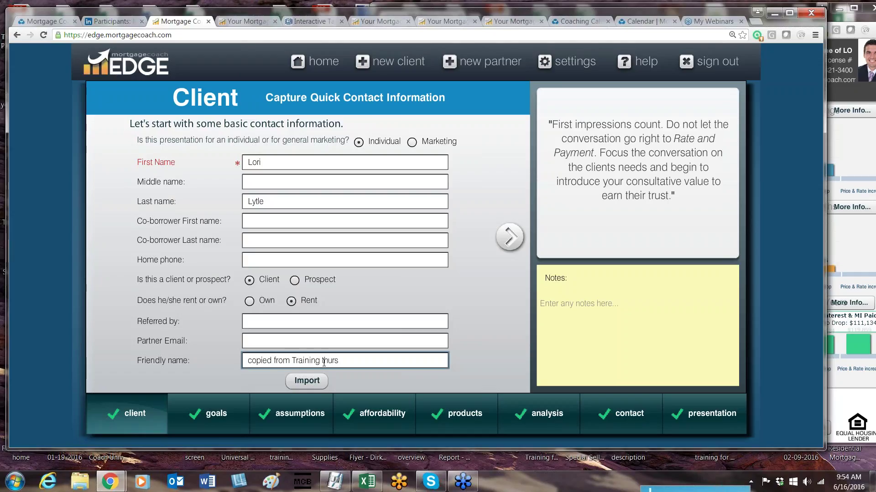
{"action": "left_click", "coordinate": [509, 236]}
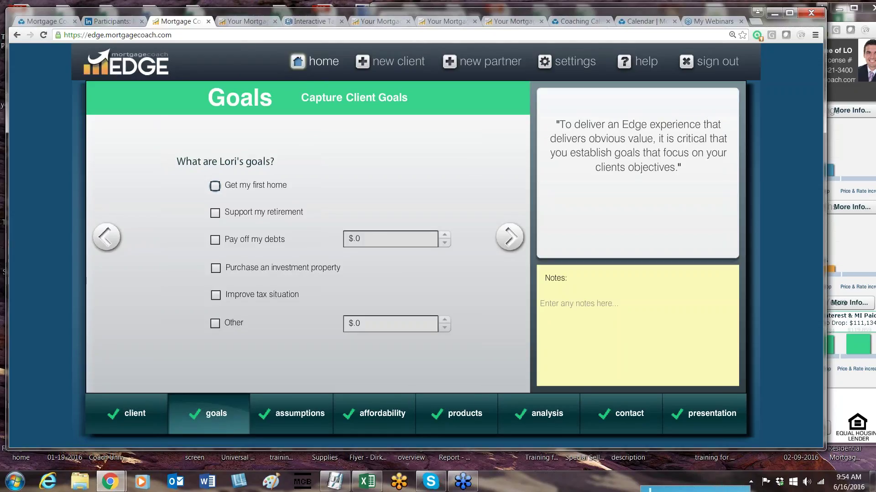
{"action": "left_click", "coordinate": [319, 61]}
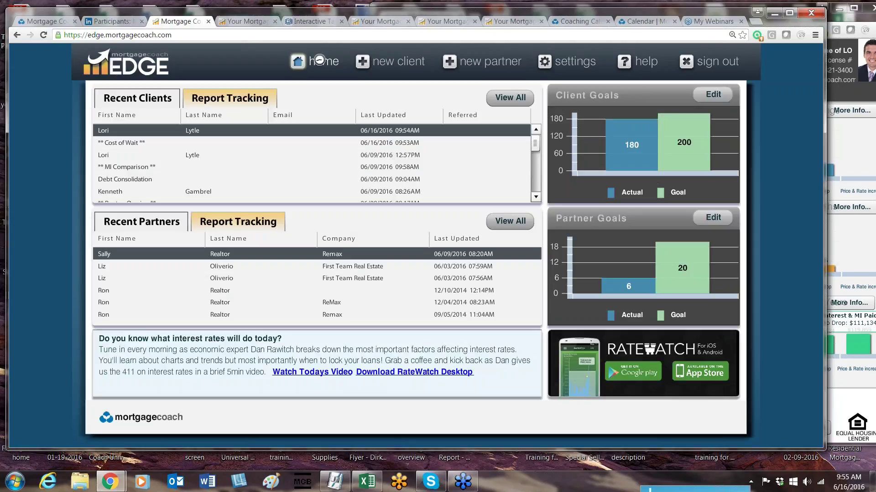
Step: In Settings Manager, move through Contact Info and Images to the Product Templates list
{"action": "left_click", "coordinate": [557, 55]}
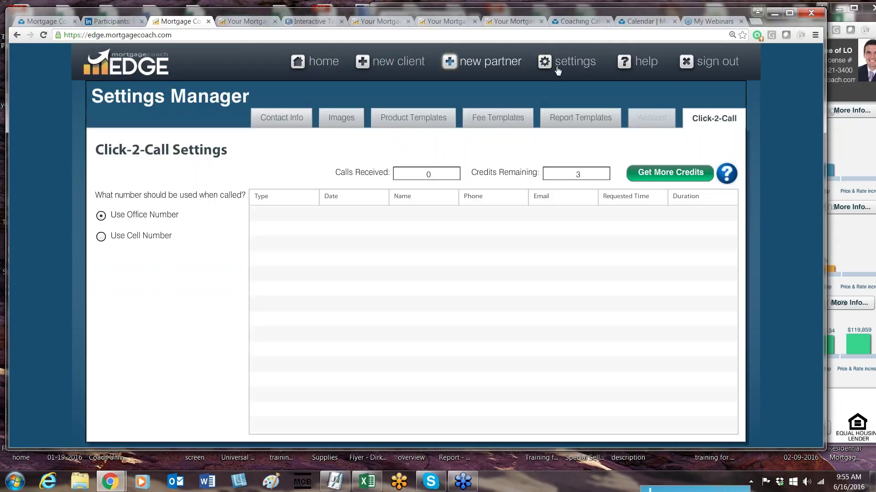
{"action": "left_click", "coordinate": [287, 120]}
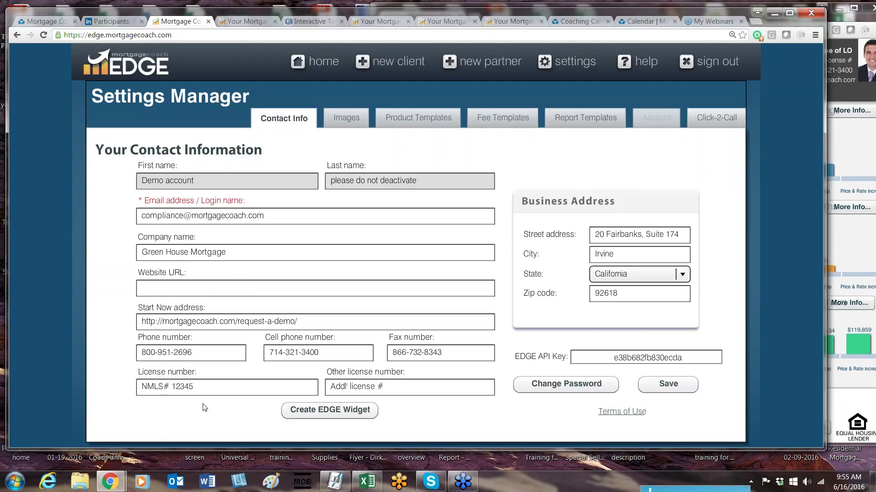
{"action": "left_click", "coordinate": [197, 389]}
{"action": "left_click", "coordinate": [353, 121]}
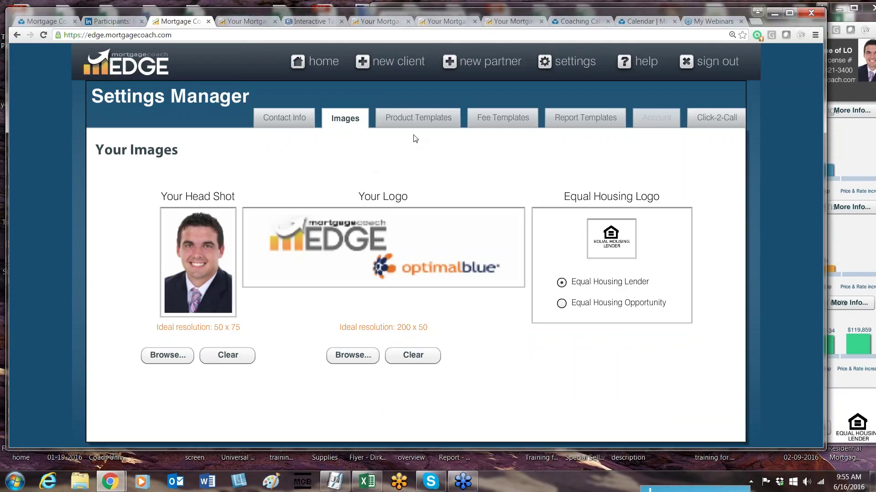
{"action": "left_click", "coordinate": [422, 121]}
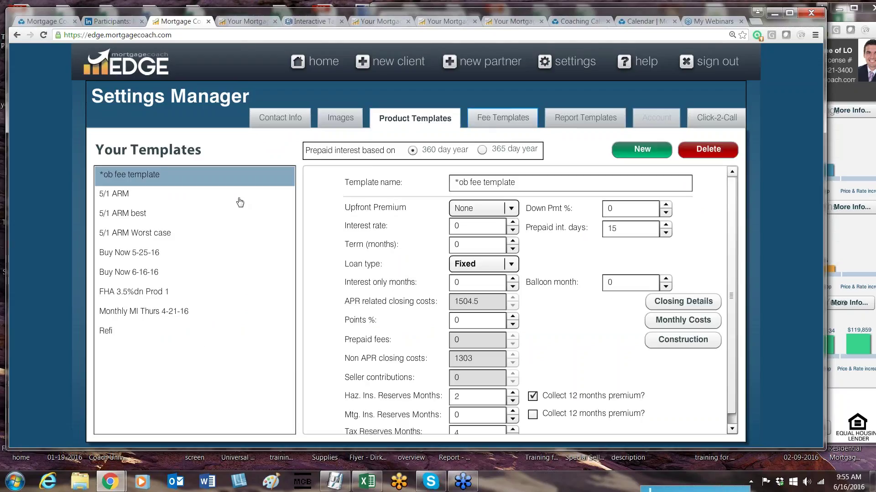
Step: Open the Buy Now 6-16-16 template and clear its interest rate to 0
{"action": "left_click", "coordinate": [119, 272]}
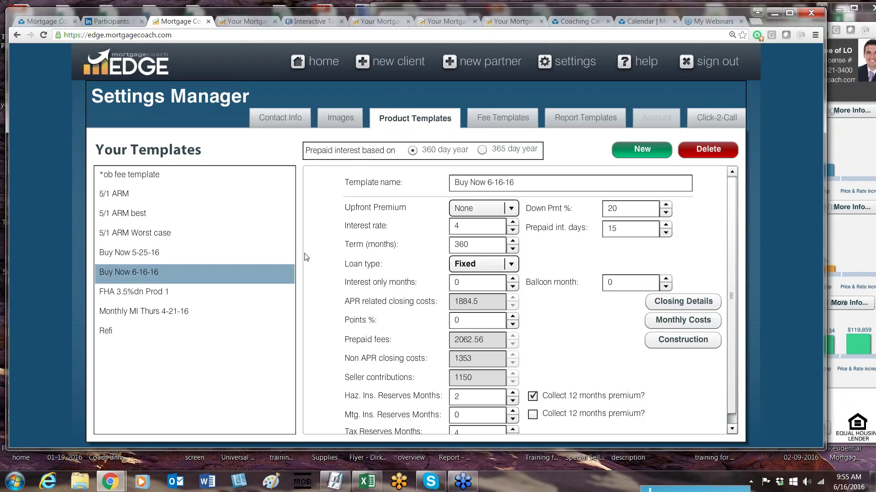
{"action": "left_click", "coordinate": [477, 226]}
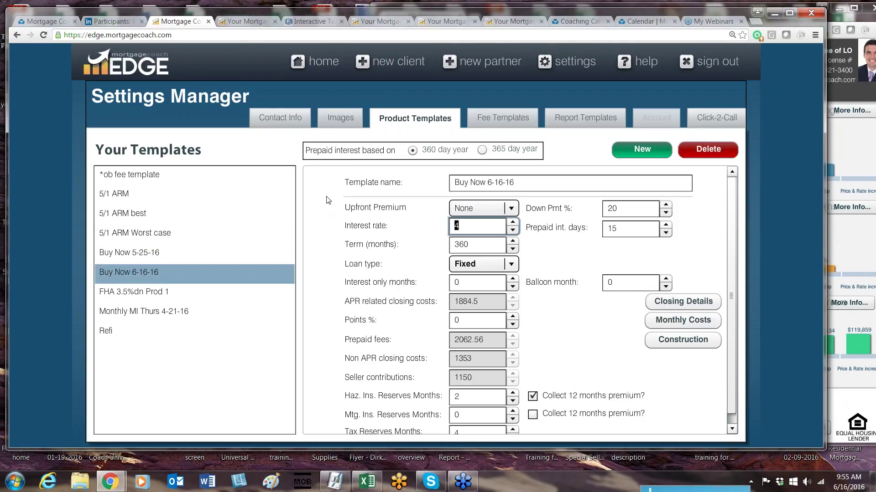
{"action": "key", "text": "BackSpace"}
{"action": "left_click", "coordinate": [628, 209]}
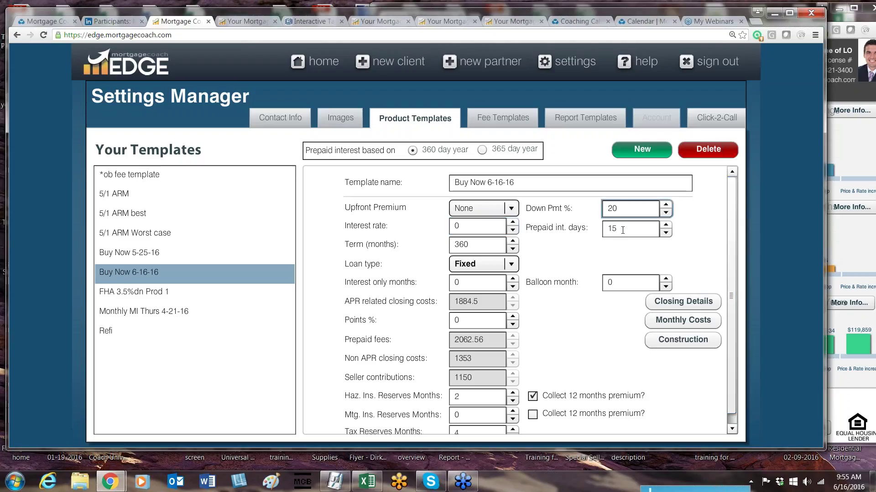
{"action": "left_click", "coordinate": [621, 230]}
{"action": "left_click", "coordinate": [484, 249]}
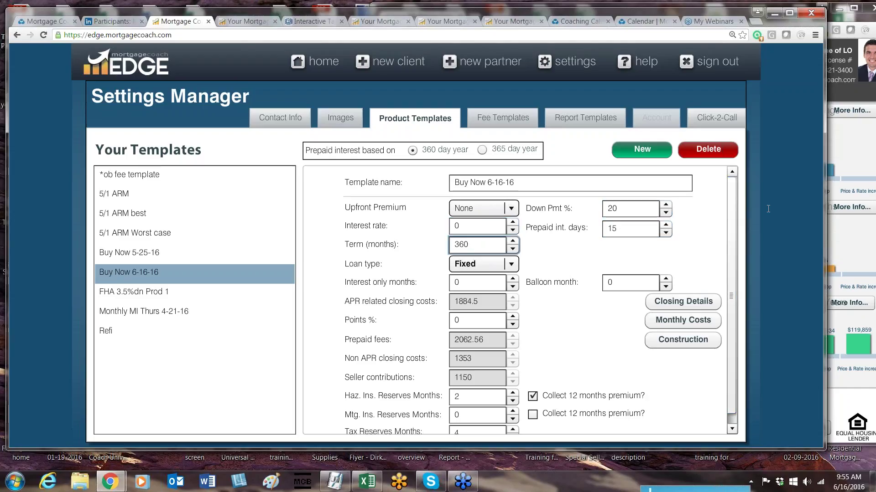
Step: Step through the loan term and reserve months fields and bring up Monthly Costs
{"action": "left_click_drag", "start_coordinate": [729, 245], "coordinate": [729, 246]}
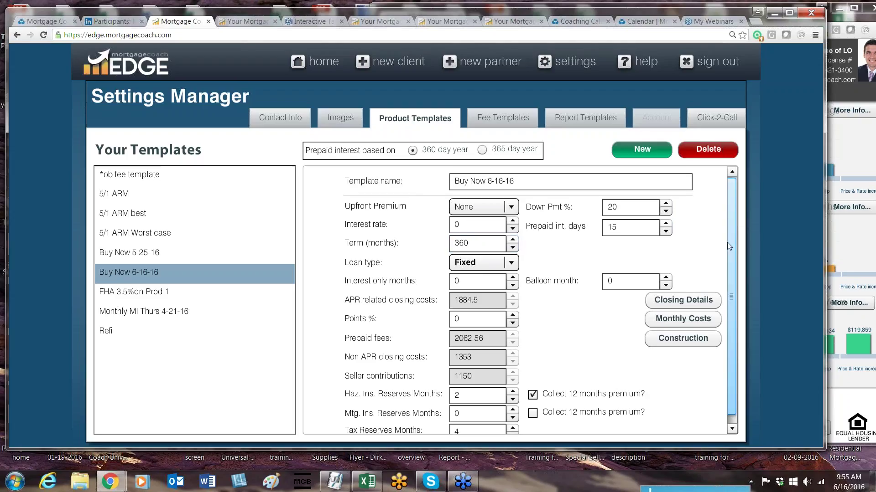
{"action": "scroll", "coordinate": [727, 243], "scroll_direction": "down", "scroll_amount": 1}
{"action": "left_click", "coordinate": [481, 391]}
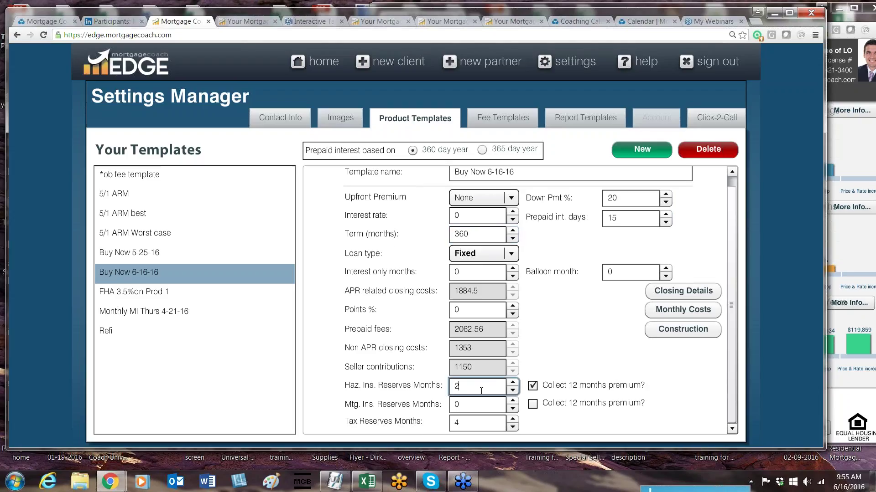
{"action": "left_click", "coordinate": [479, 426]}
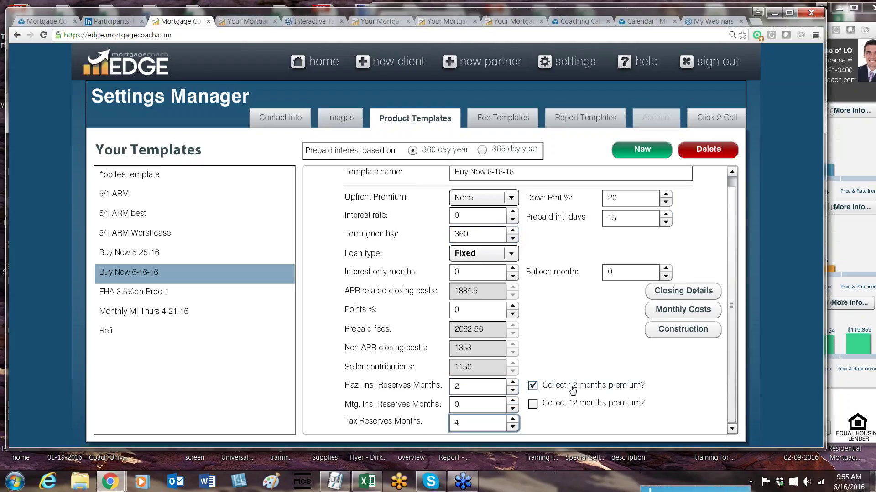
{"action": "left_click", "coordinate": [657, 311]}
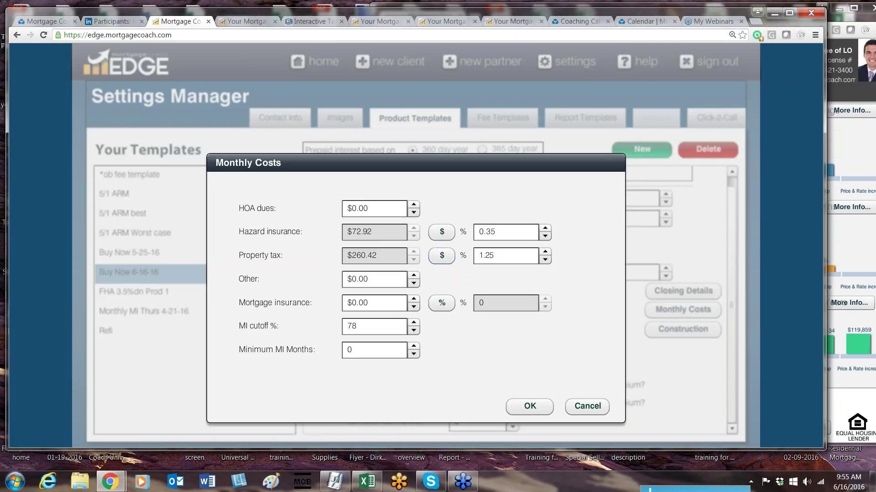
Step: Set hazard insurance to .35% and property tax to 1.25%, then save the monthly costs
{"action": "left_click", "coordinate": [442, 233]}
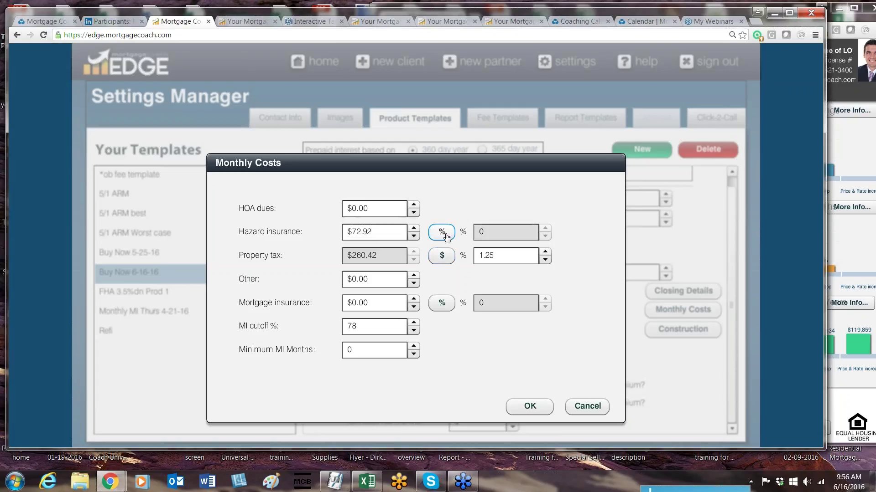
{"action": "left_click", "coordinate": [441, 232]}
{"action": "left_click", "coordinate": [494, 232]}
{"action": "type", "text": ".35"}
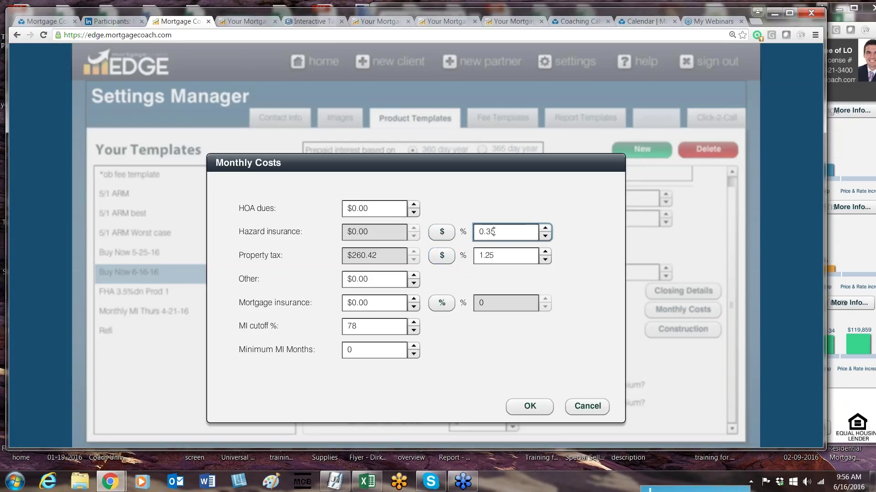
{"action": "left_click", "coordinate": [442, 255]}
{"action": "left_click", "coordinate": [441, 256]}
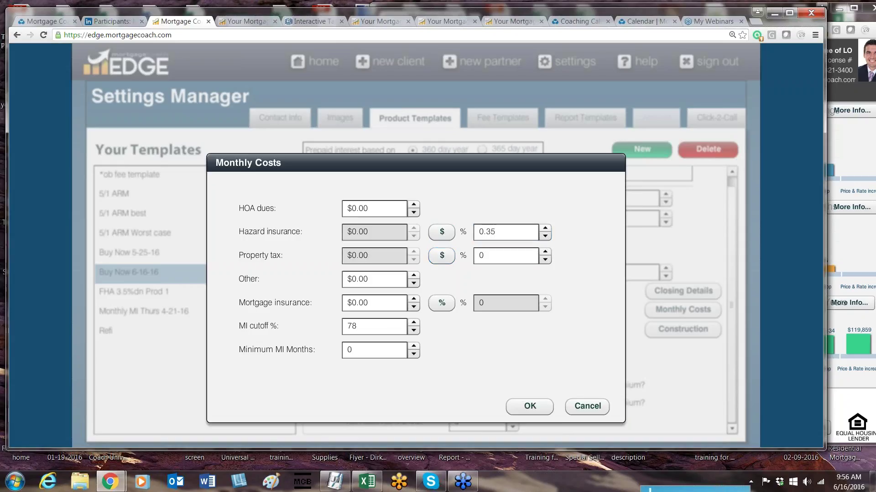
{"action": "left_click", "coordinate": [485, 255]}
{"action": "type", "text": "1.25"}
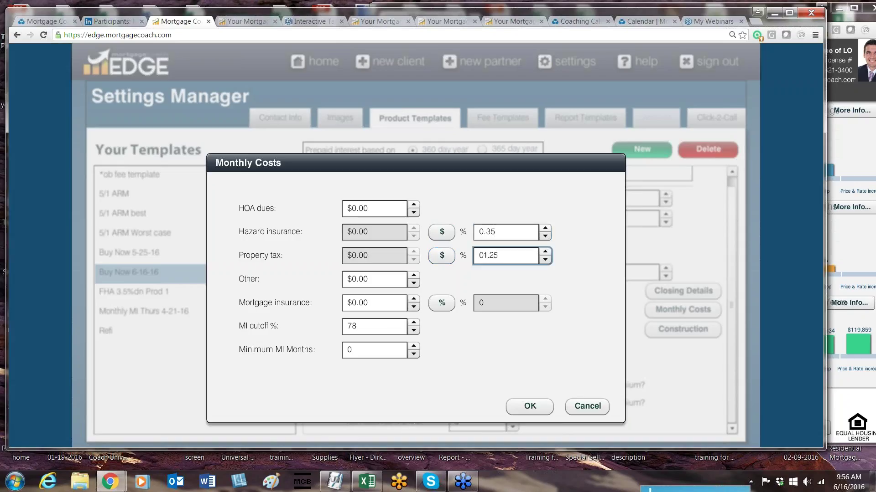
{"action": "key", "text": "Tab"}
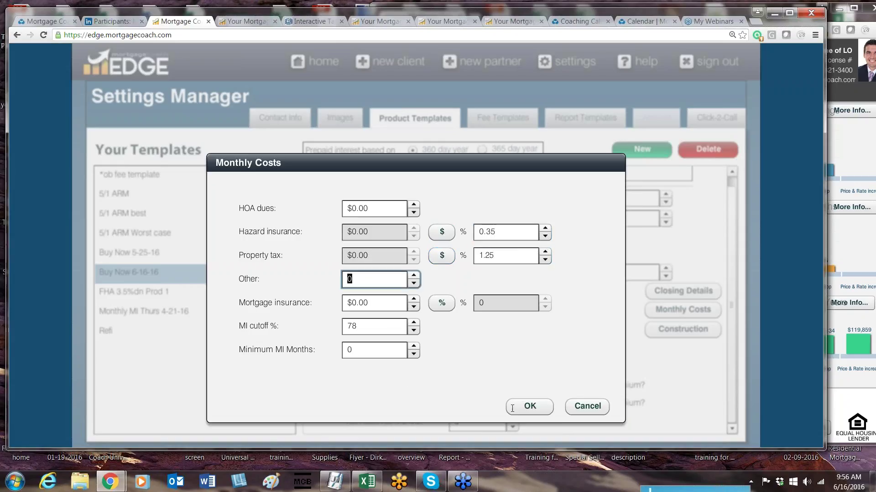
{"action": "left_click", "coordinate": [528, 406]}
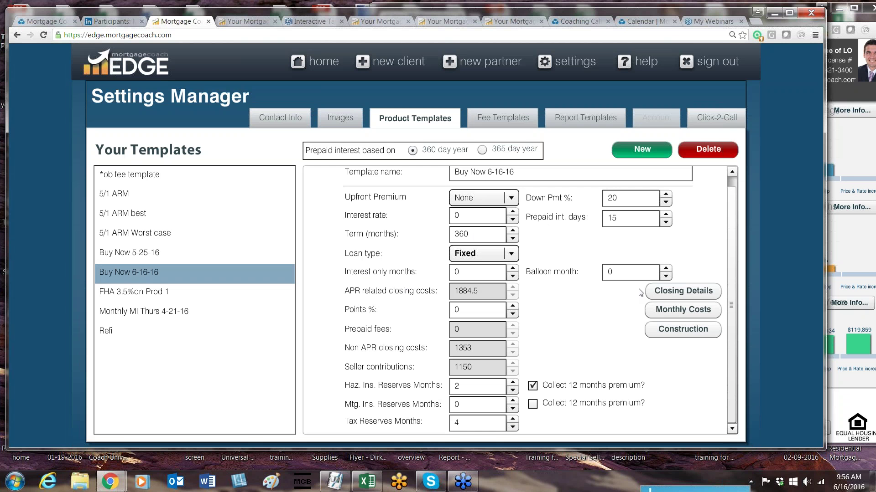
Step: Review the template's closing cost details and close them without changes
{"action": "left_click", "coordinate": [683, 291]}
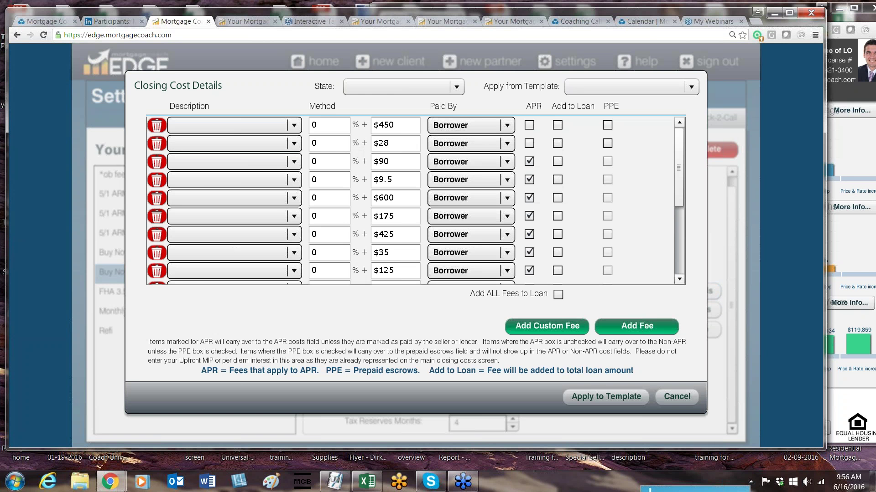
{"action": "left_click_drag", "start_coordinate": [680, 217], "coordinate": [679, 300]}
{"action": "left_click", "coordinate": [672, 401]}
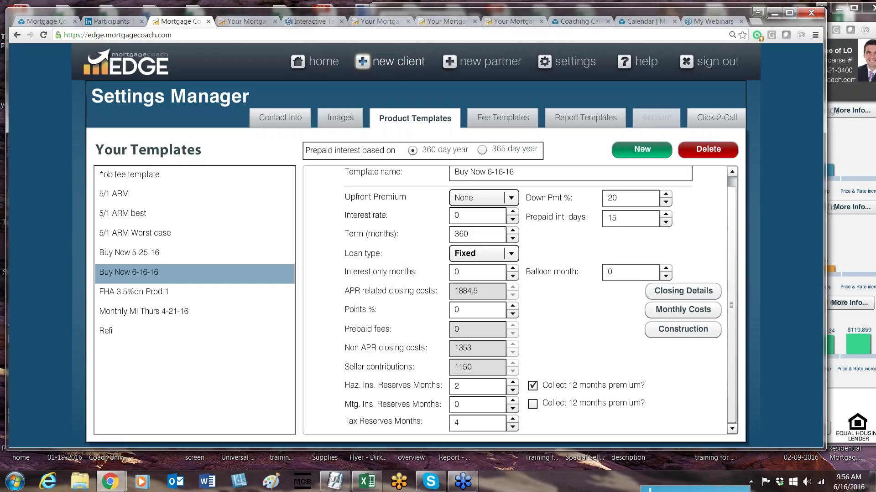
Step: Start a new client and enter a $250,000 purchase price for Product 1
{"action": "left_click", "coordinate": [387, 63]}
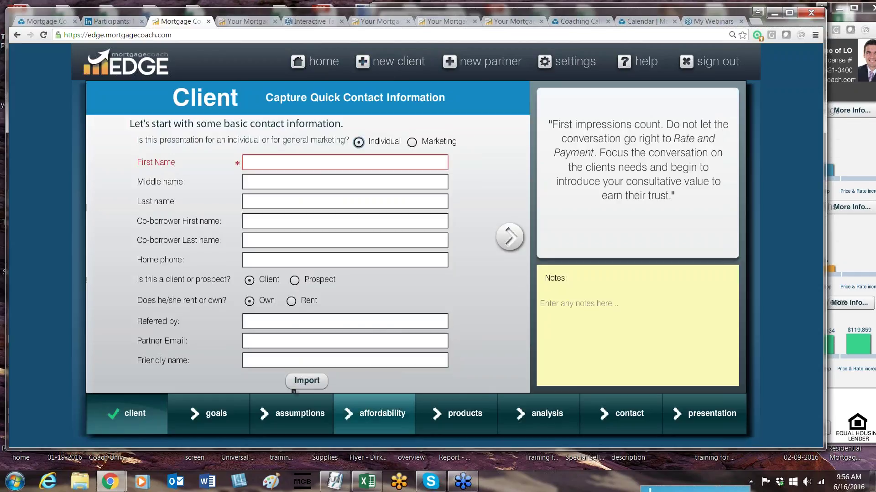
{"action": "left_click", "coordinate": [446, 413]}
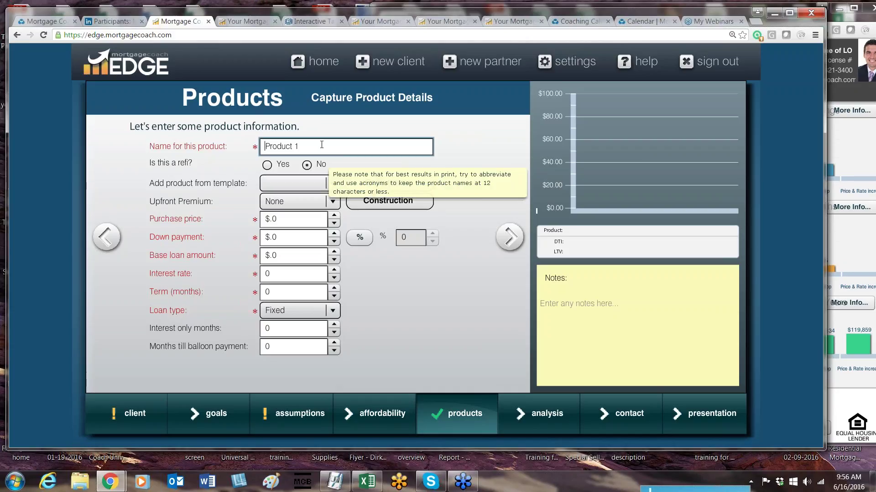
{"action": "left_click", "coordinate": [297, 218]}
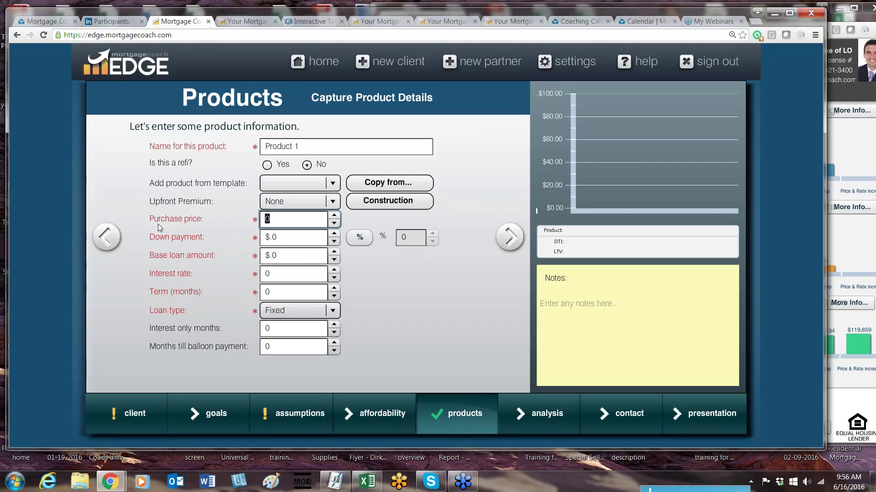
{"action": "type", "text": "250000"}
{"action": "key", "text": "Tab"}
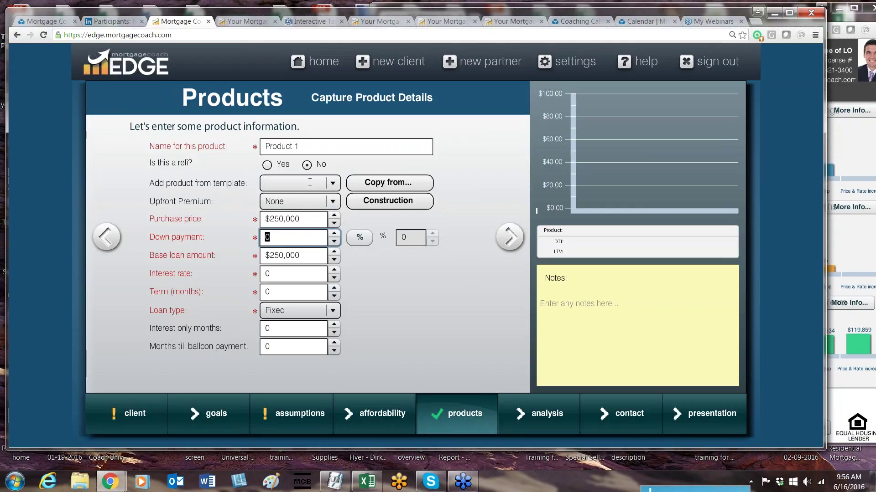
Step: Apply the saved Buy Now 6-16-16 product template to Product 1
{"action": "left_click", "coordinate": [331, 184]}
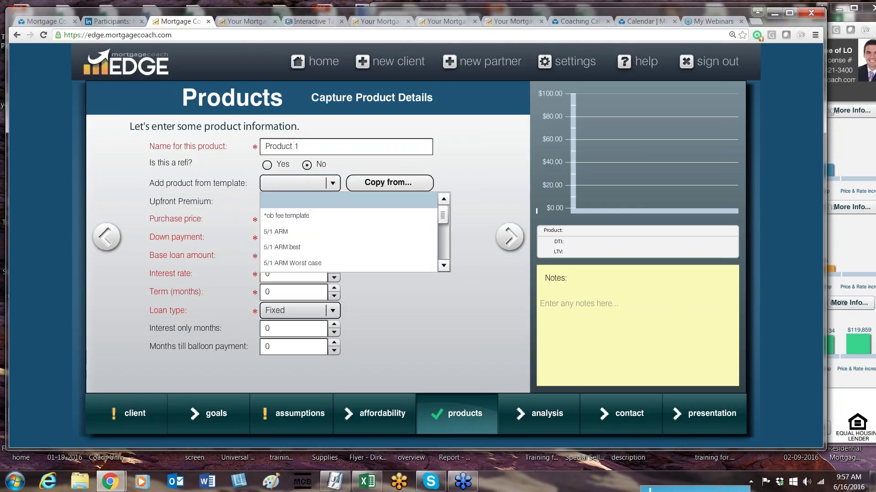
{"action": "left_click", "coordinate": [443, 266]}
{"action": "left_click", "coordinate": [443, 265]}
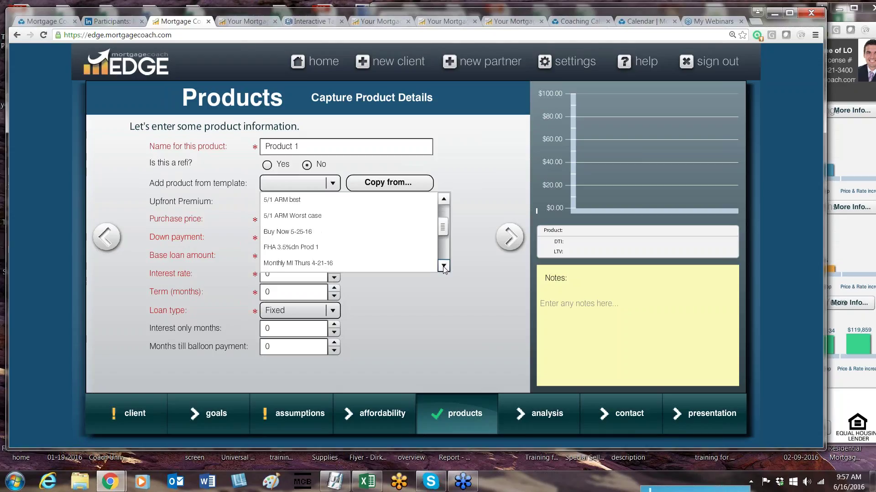
{"action": "left_click", "coordinate": [444, 266]}
{"action": "left_click", "coordinate": [444, 266]}
{"action": "left_click", "coordinate": [443, 265]}
{"action": "left_click", "coordinate": [443, 265]}
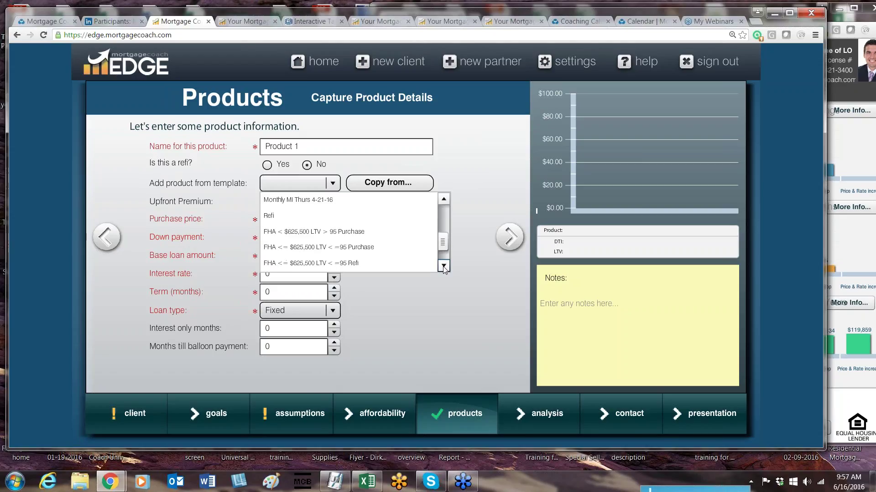
{"action": "left_click", "coordinate": [443, 265]}
{"action": "left_click_drag", "start_coordinate": [446, 249], "coordinate": [447, 252]}
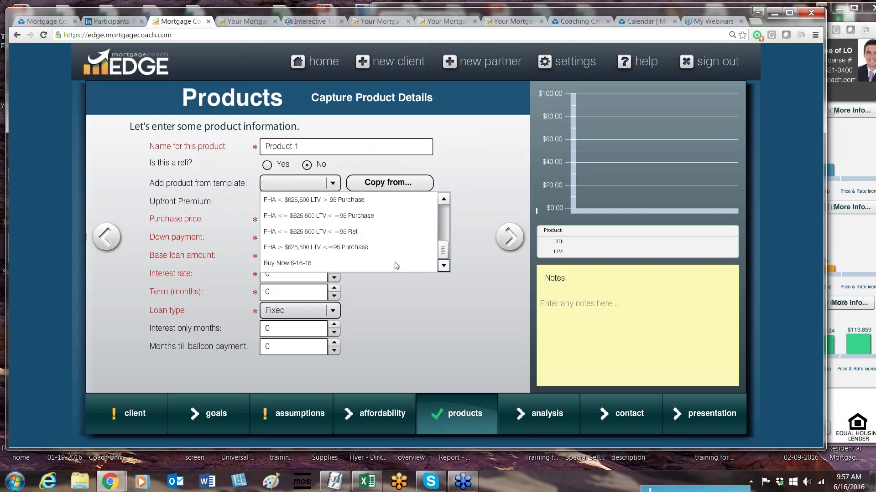
{"action": "left_click", "coordinate": [284, 263]}
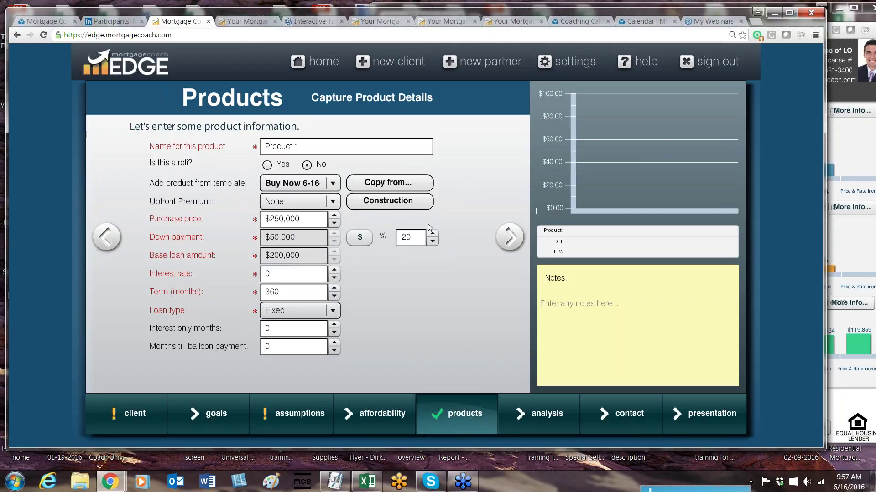
Step: Change the interest rate to 4% and advance to closing costs
{"action": "left_click", "coordinate": [309, 278]}
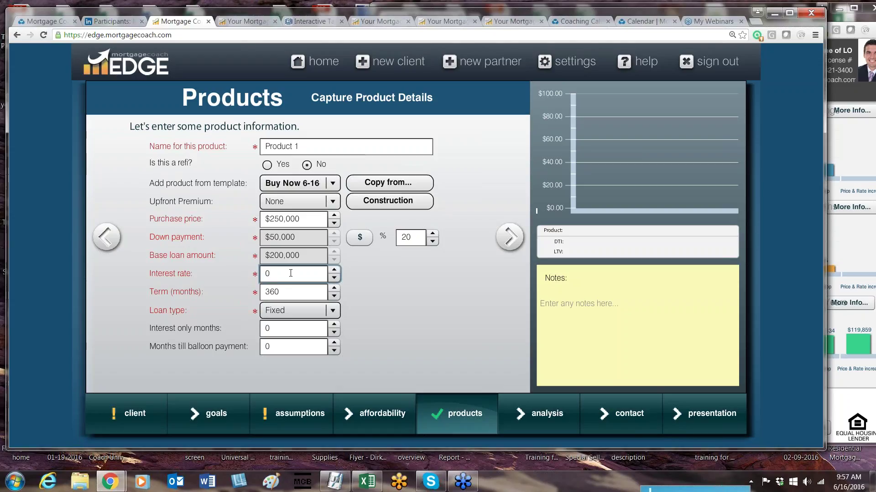
{"action": "key", "text": "BackSpace"}
{"action": "type", "text": "04"}
{"action": "key", "text": "Tab"}
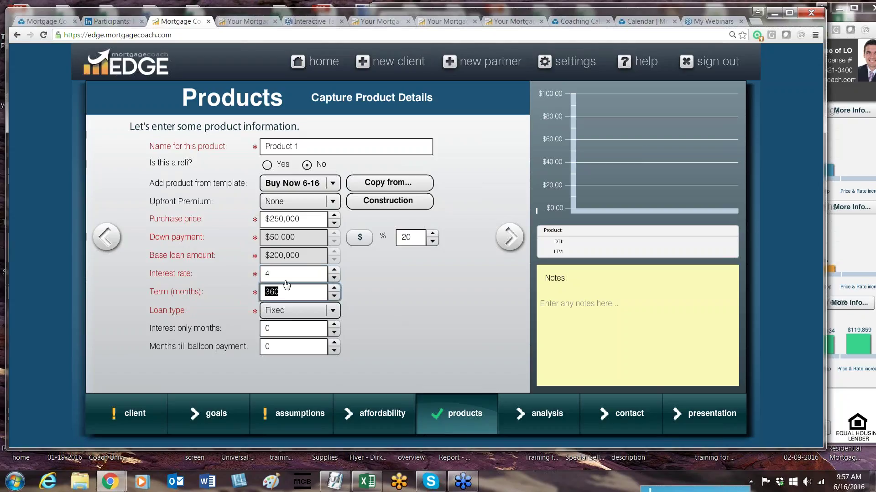
{"action": "left_click", "coordinate": [511, 245]}
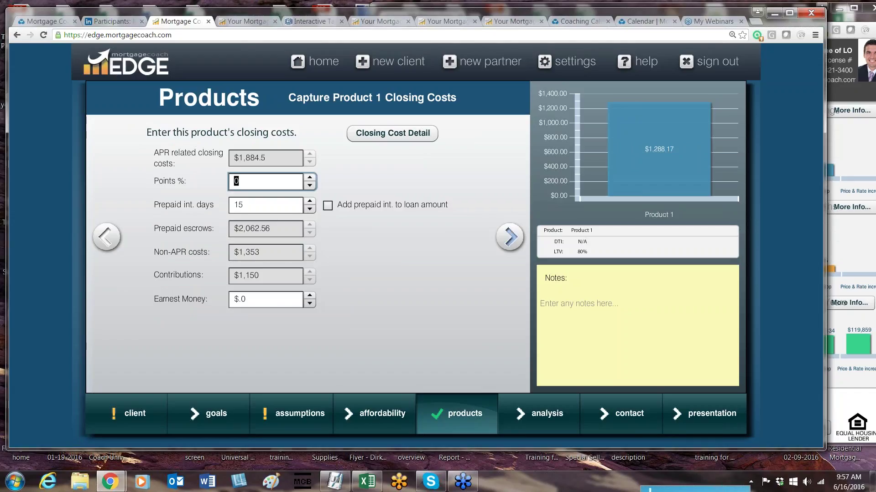
Step: Check the template-filled monthly costs, keeping HOA dues at zero, then return home
{"action": "left_click", "coordinate": [510, 236]}
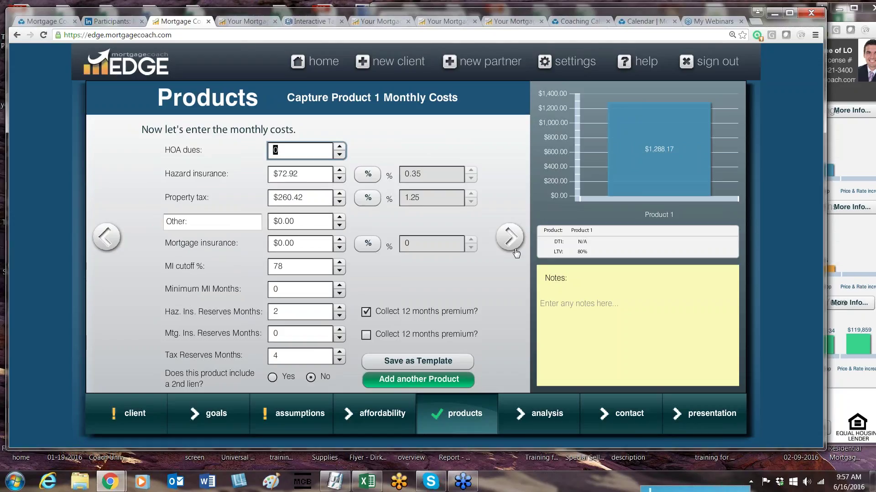
{"action": "left_click", "coordinate": [749, 234]}
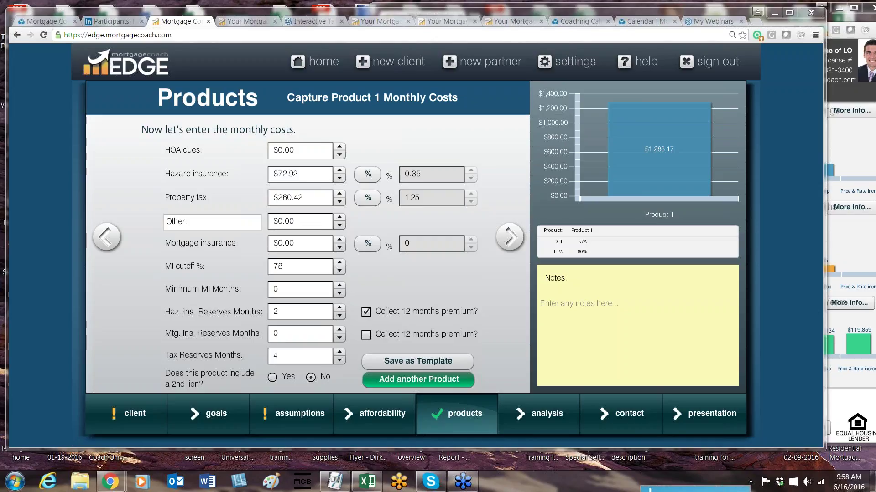
{"action": "left_click", "coordinate": [323, 62]}
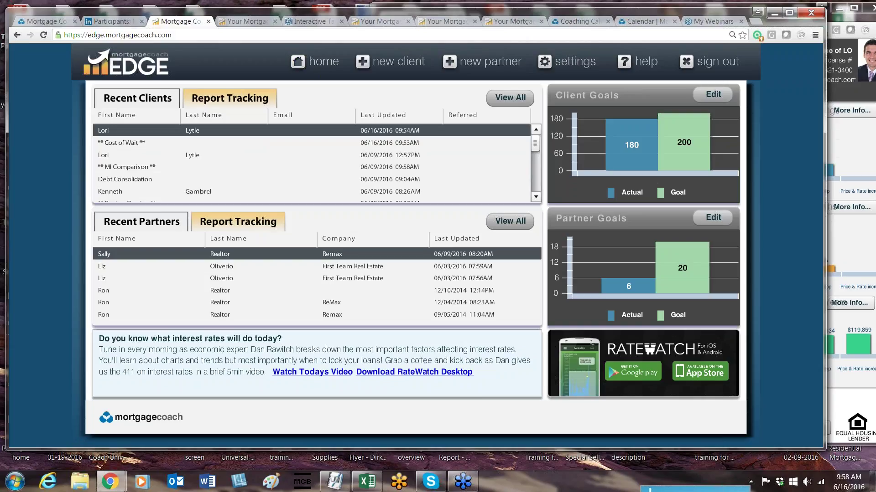
Step: Browse the Mortgage Coach calendar's June 16th events, including the Thursday Training Call
{"action": "left_click", "coordinate": [633, 20]}
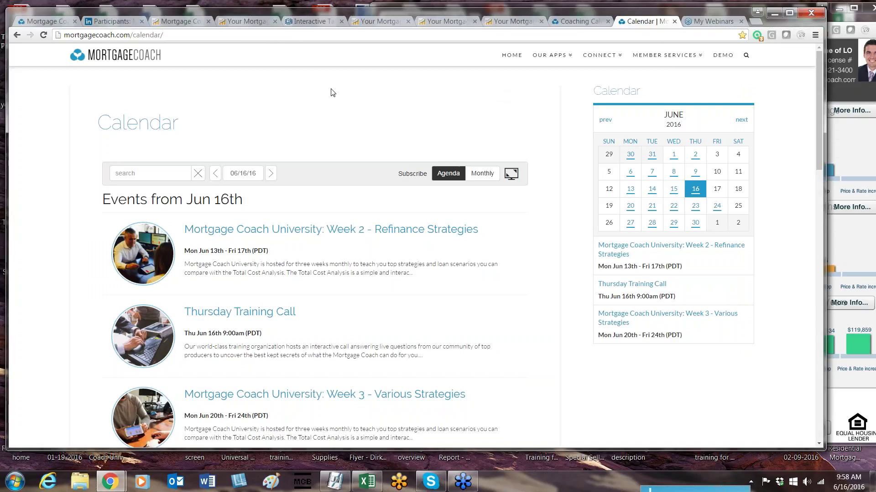
{"action": "scroll", "coordinate": [333, 93], "scroll_direction": "down", "scroll_amount": 1}
{"action": "scroll", "coordinate": [332, 93], "scroll_direction": "down", "scroll_amount": 3}
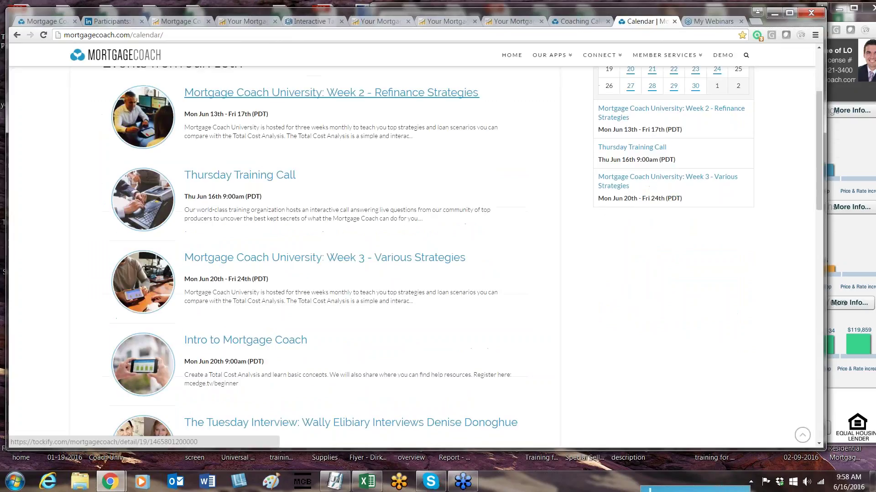
{"action": "scroll", "coordinate": [264, 135], "scroll_direction": "up", "scroll_amount": 1}
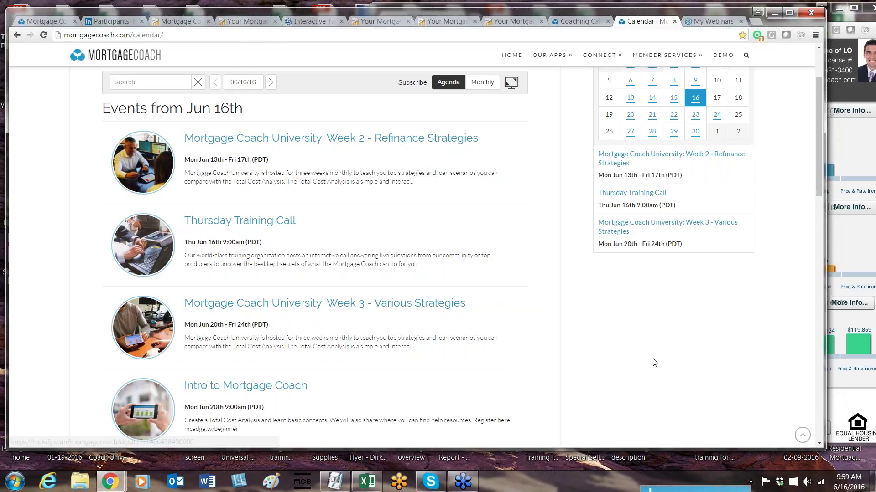
{"action": "scroll", "coordinate": [655, 363], "scroll_direction": "down", "scroll_amount": 4}
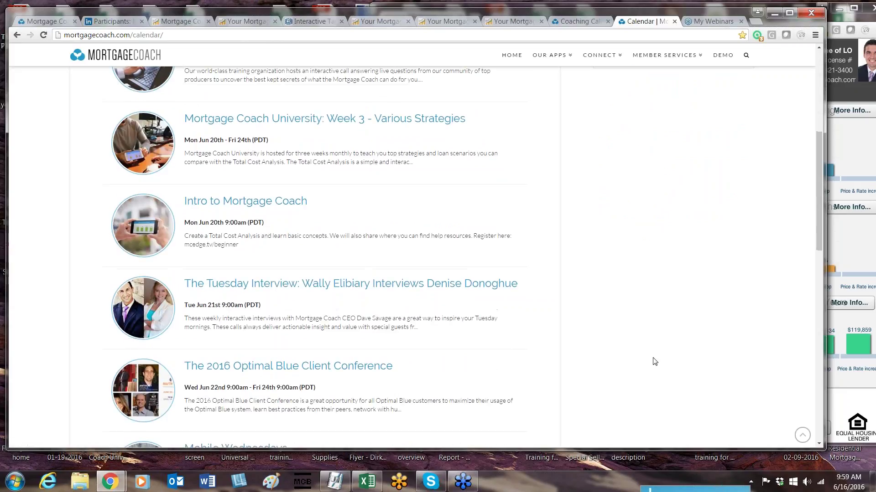
{"action": "scroll", "coordinate": [654, 362], "scroll_direction": "down", "scroll_amount": 2}
{"action": "scroll", "coordinate": [654, 360], "scroll_direction": "down", "scroll_amount": 1}
{"action": "scroll", "coordinate": [654, 360], "scroll_direction": "up", "scroll_amount": 6}
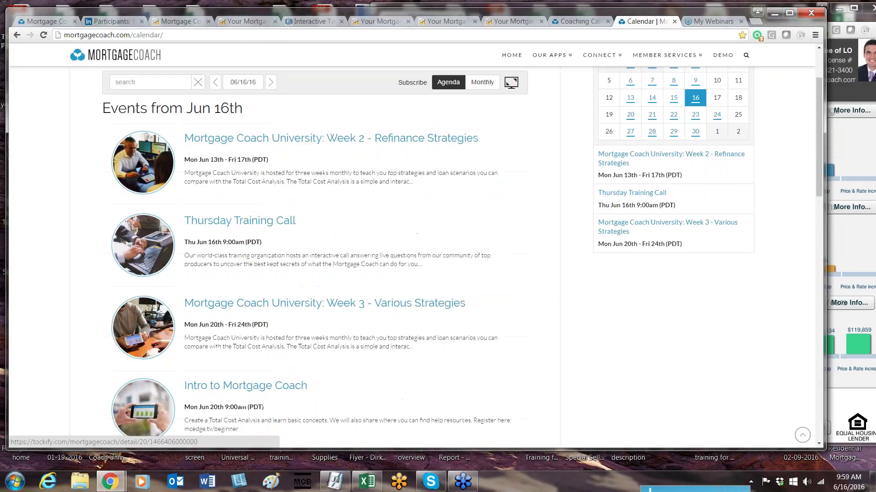